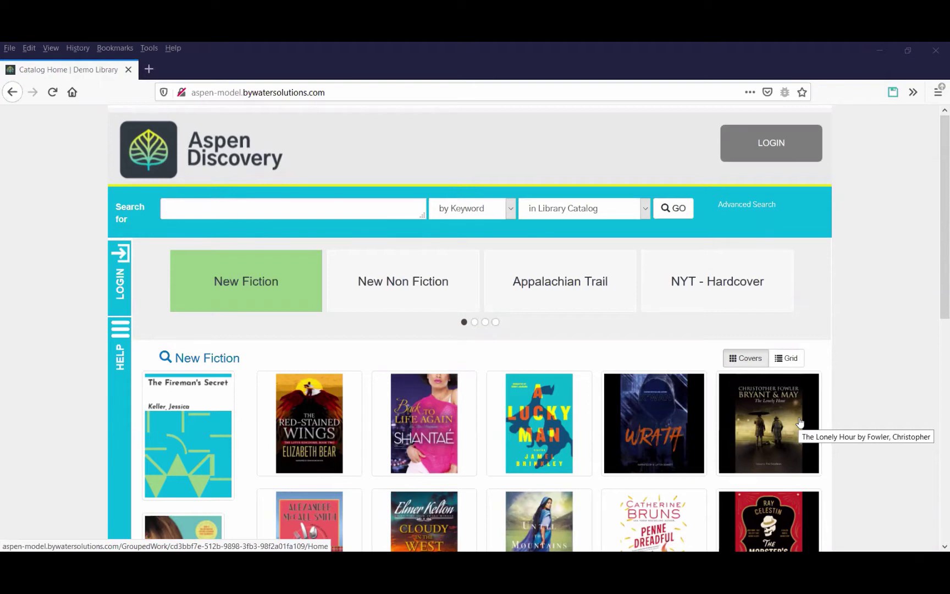
# Log in to the library catalog with the saved administrator credentials
pyautogui.click(124, 295)
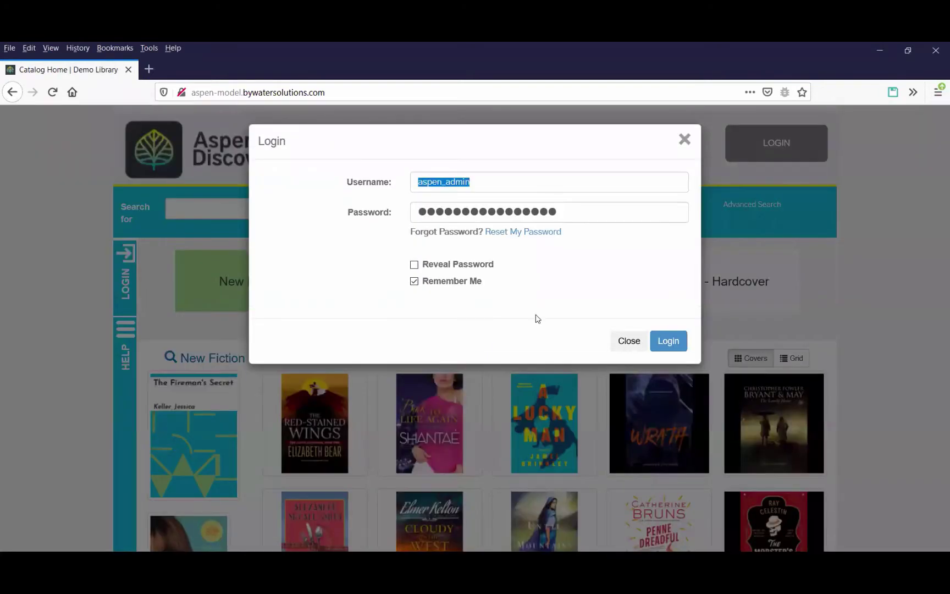
pyautogui.click(674, 343)
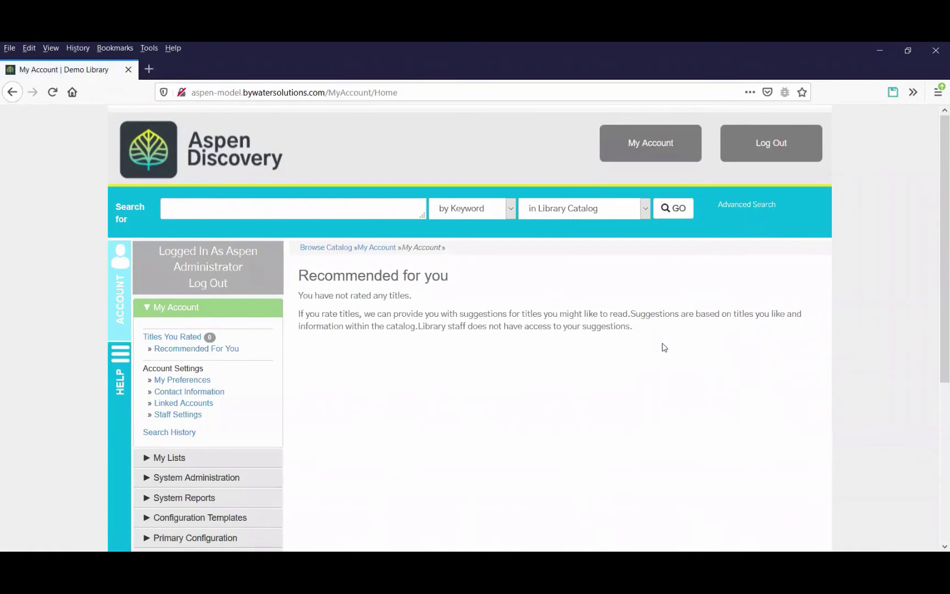
# Search the library catalog by keyword for "grisham" and sort the results by title
pyautogui.click(271, 211)
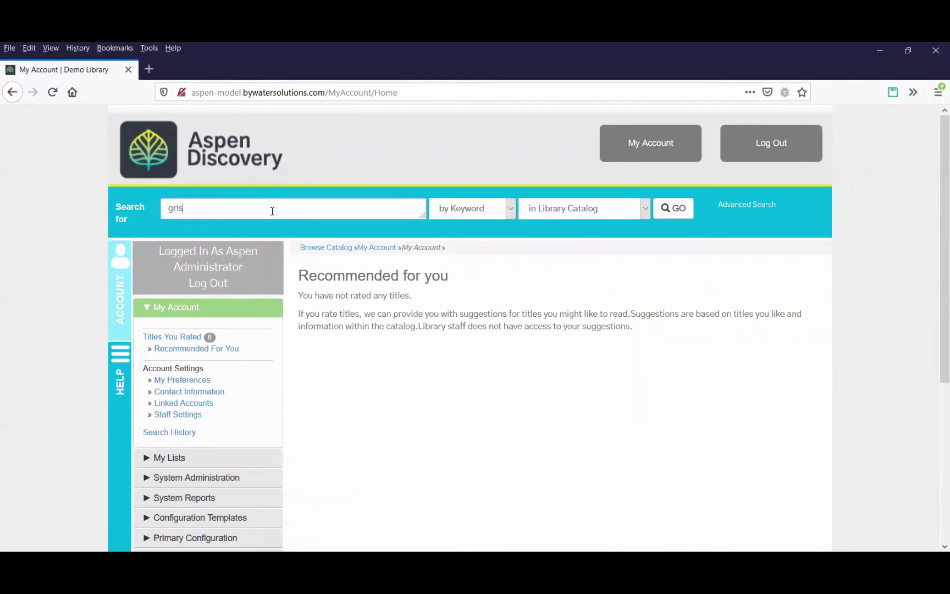
pyautogui.press('Return')
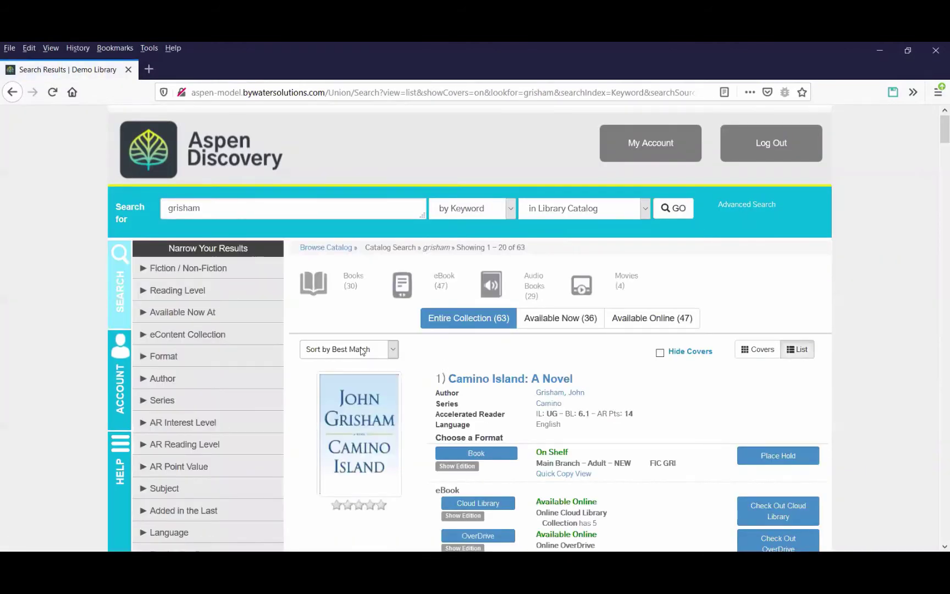
pyautogui.click(393, 356)
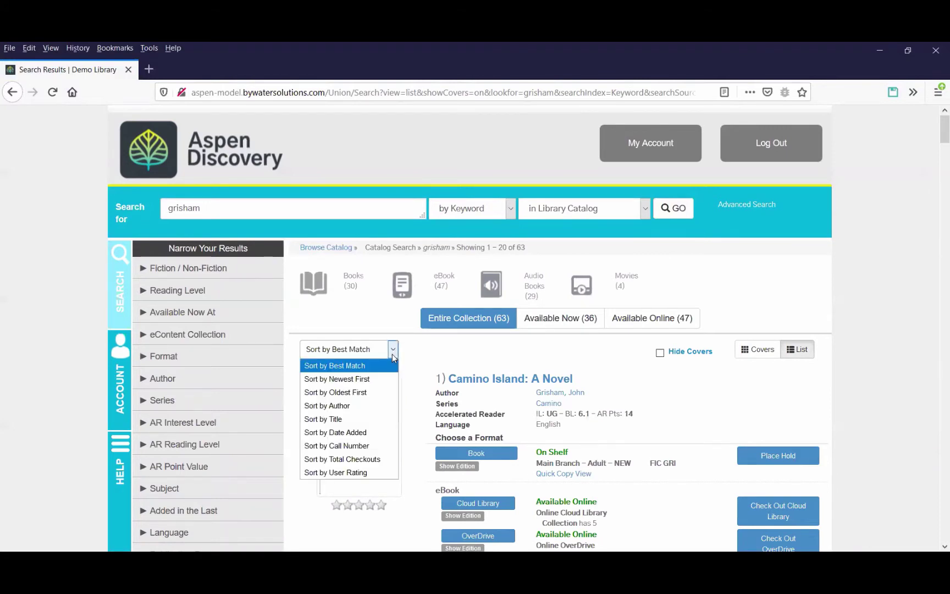
pyautogui.click(359, 418)
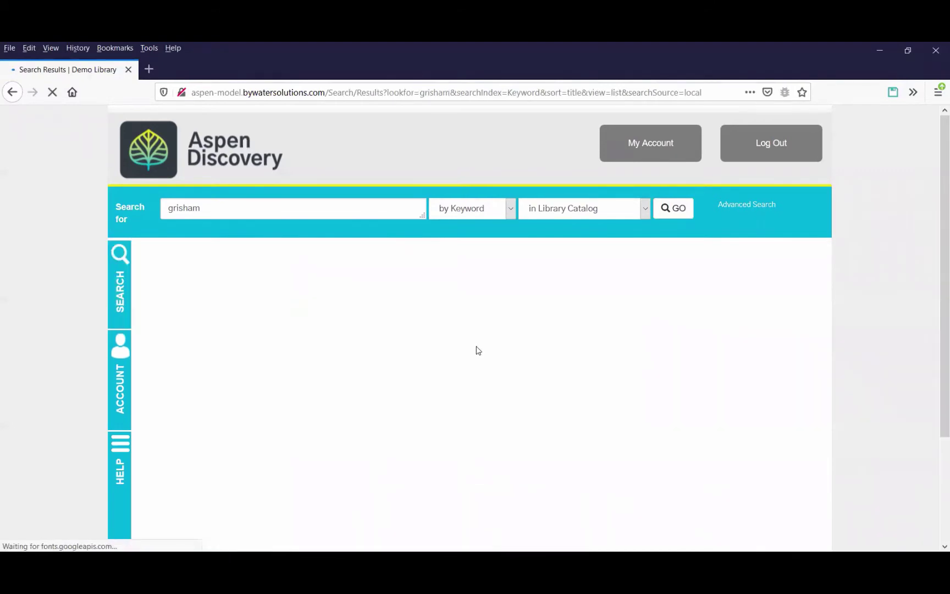
# Group the "Appeal, The" eAudiobook, result 2, with "1) appeal grisham john" as the primary work
pyautogui.scroll(-5, 477, 350)
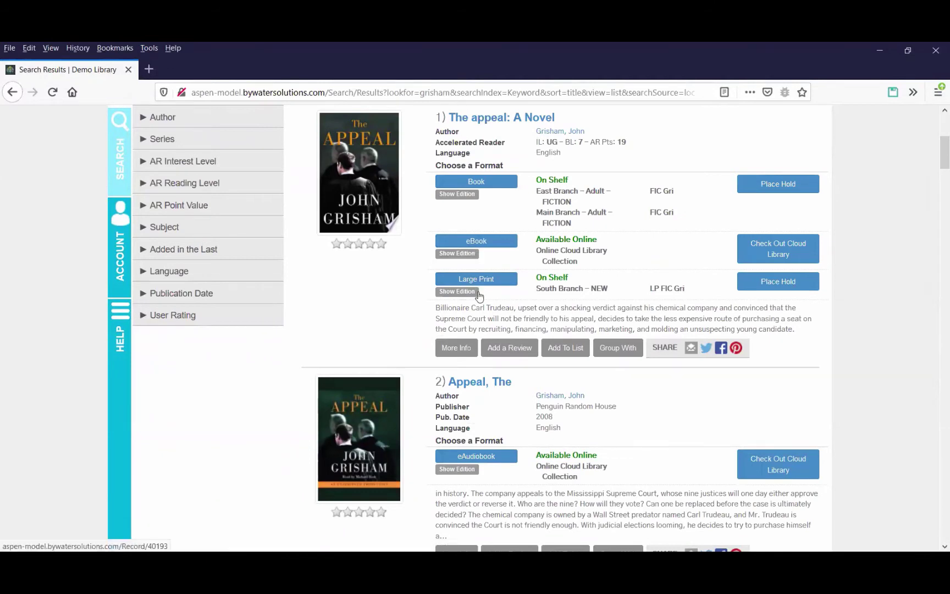
pyautogui.scroll(-1, 634, 418)
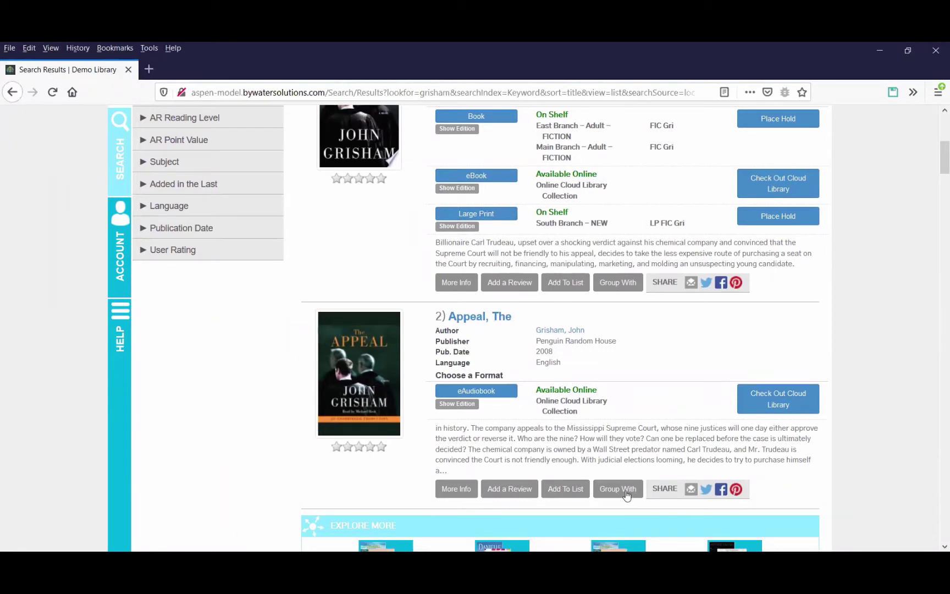
pyautogui.click(623, 489)
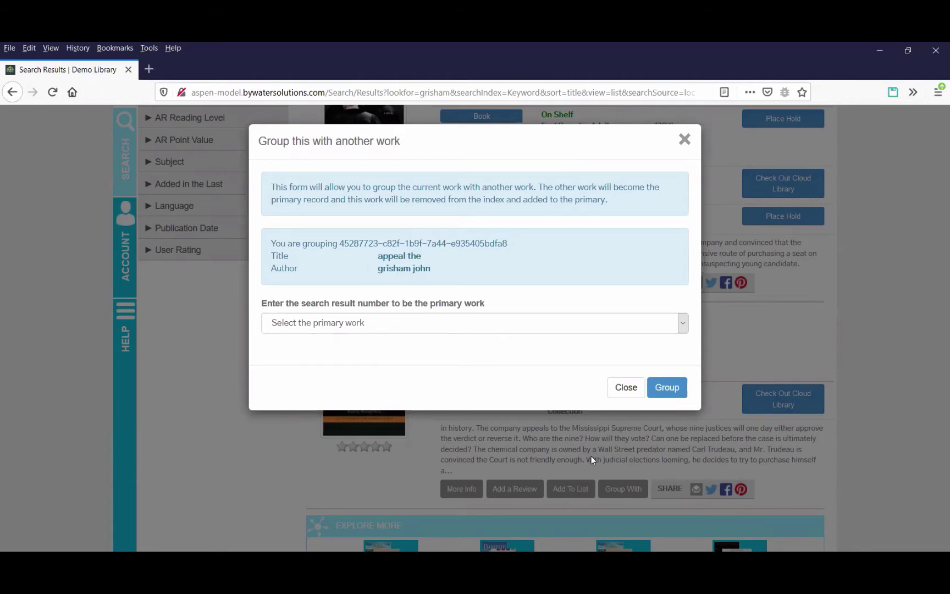
pyautogui.click(512, 329)
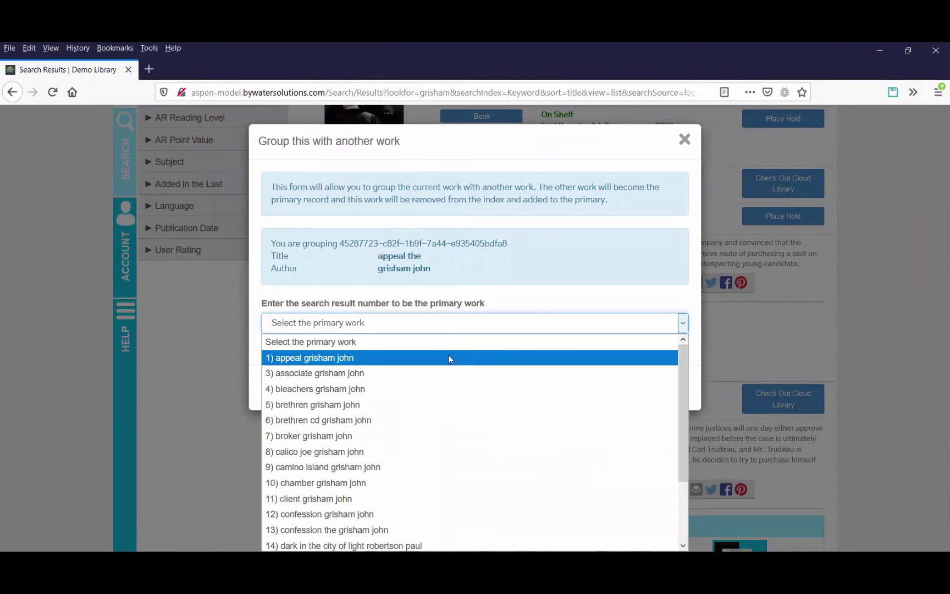
pyautogui.click(336, 360)
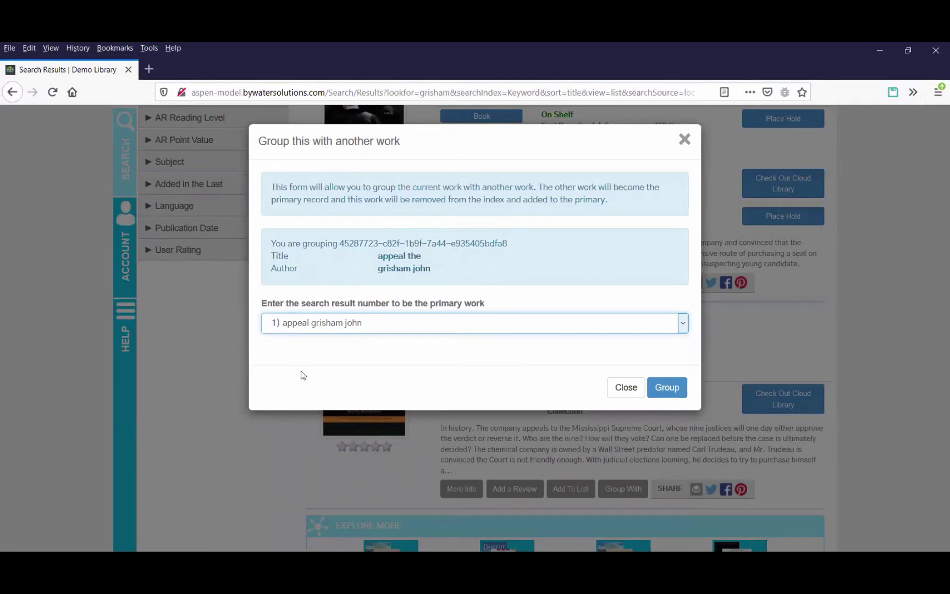
pyautogui.click(319, 329)
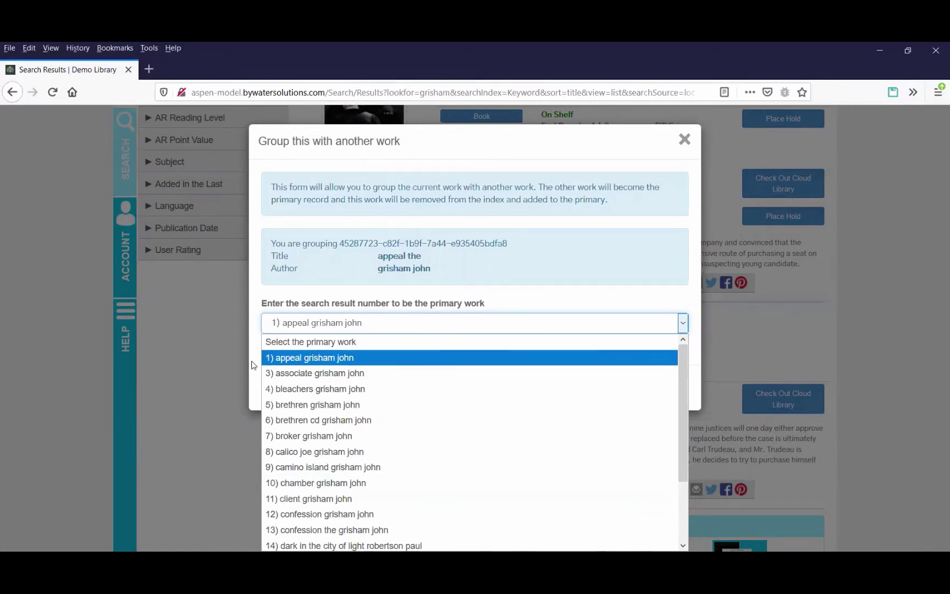
pyautogui.click(292, 363)
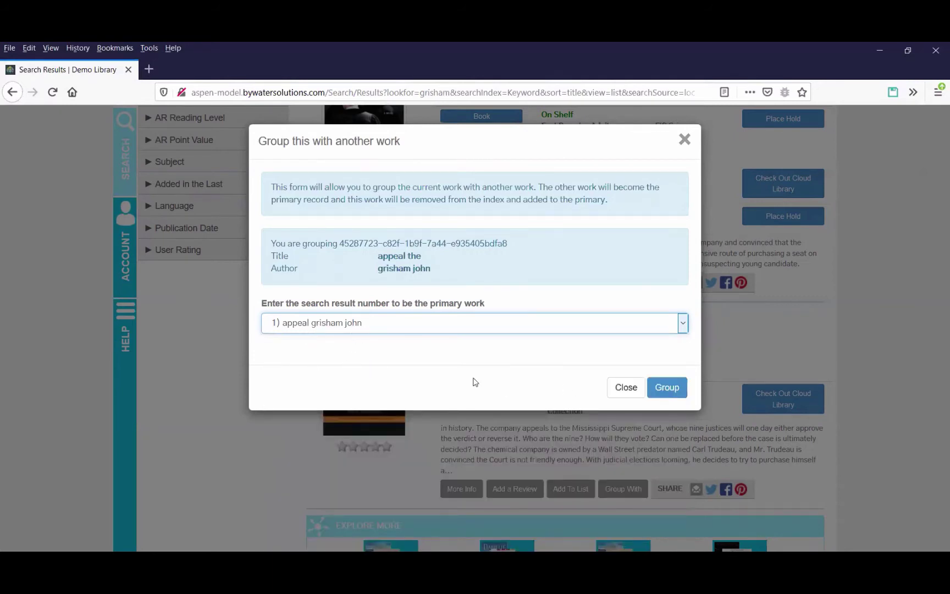
pyautogui.click(663, 388)
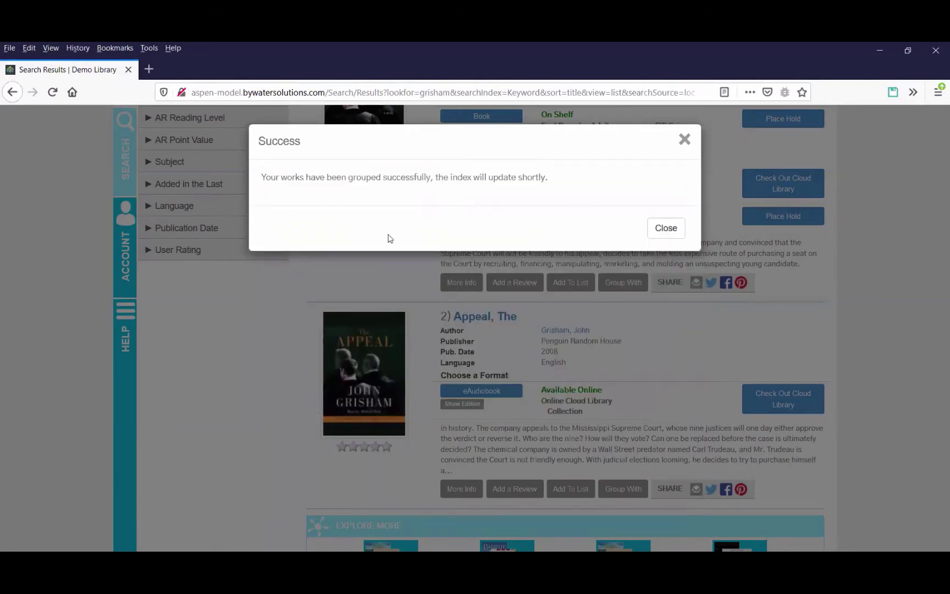
pyautogui.click(666, 228)
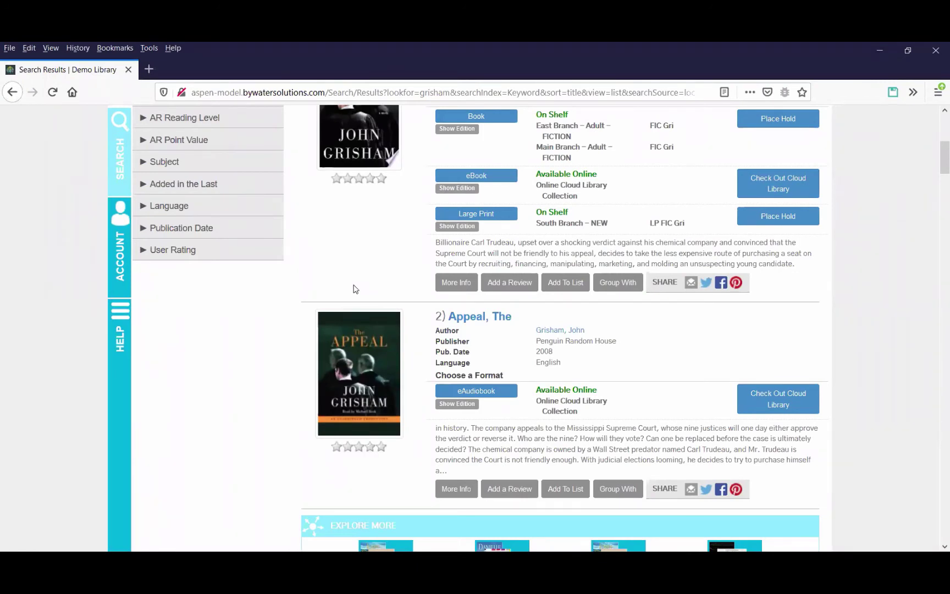
# Group "The brethren CD", result 6, with "5) brethren grisham john" as the primary work
pyautogui.scroll(2, 474, 378)
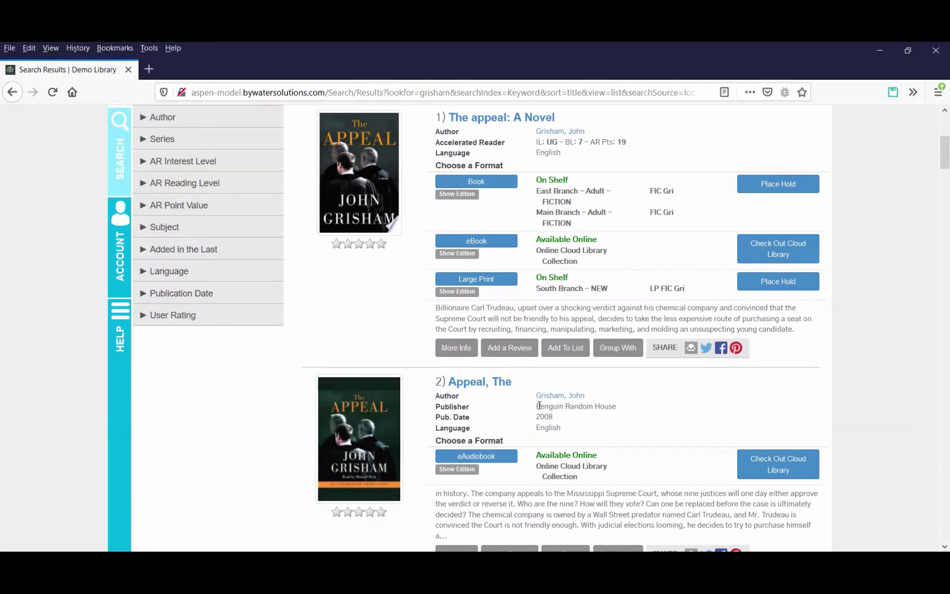
pyautogui.scroll(-4, 539, 409)
pyautogui.scroll(-6, 539, 409)
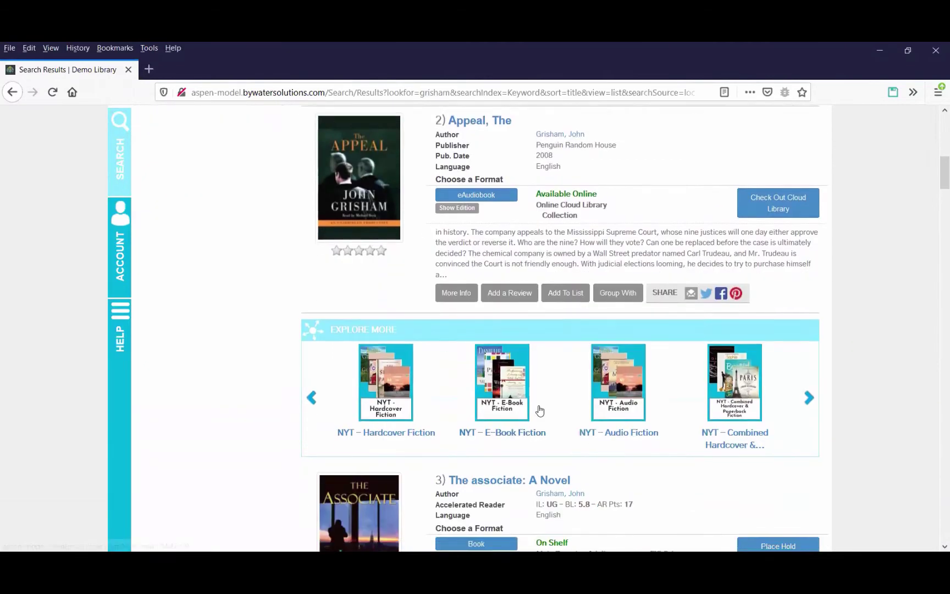
pyautogui.scroll(-6, 539, 407)
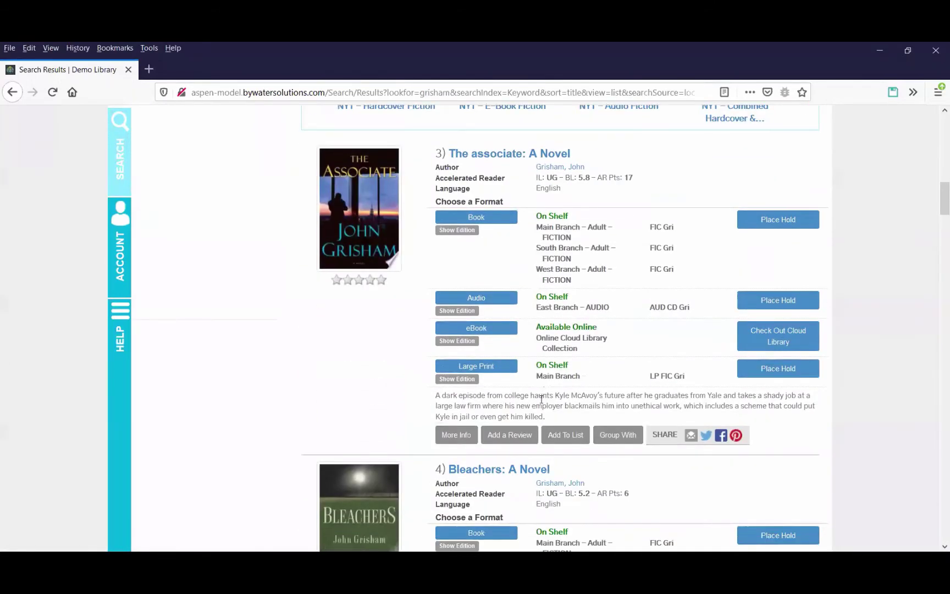
pyautogui.scroll(-5, 540, 406)
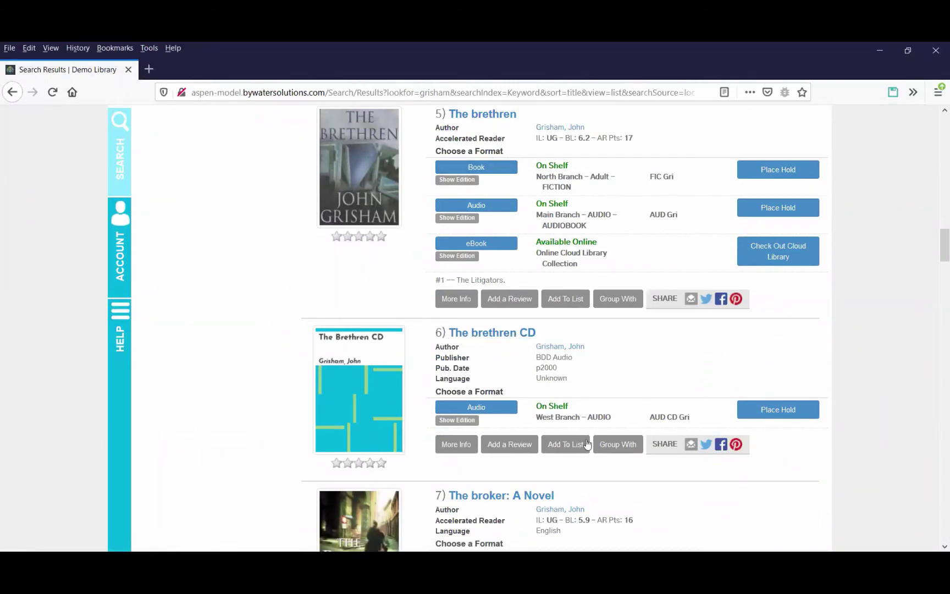
pyautogui.click(625, 446)
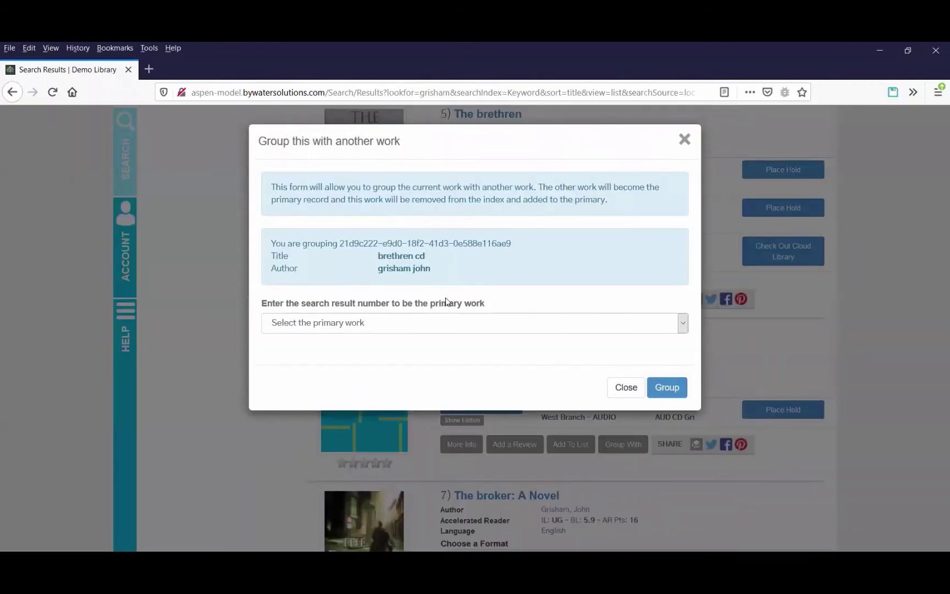
pyautogui.click(444, 323)
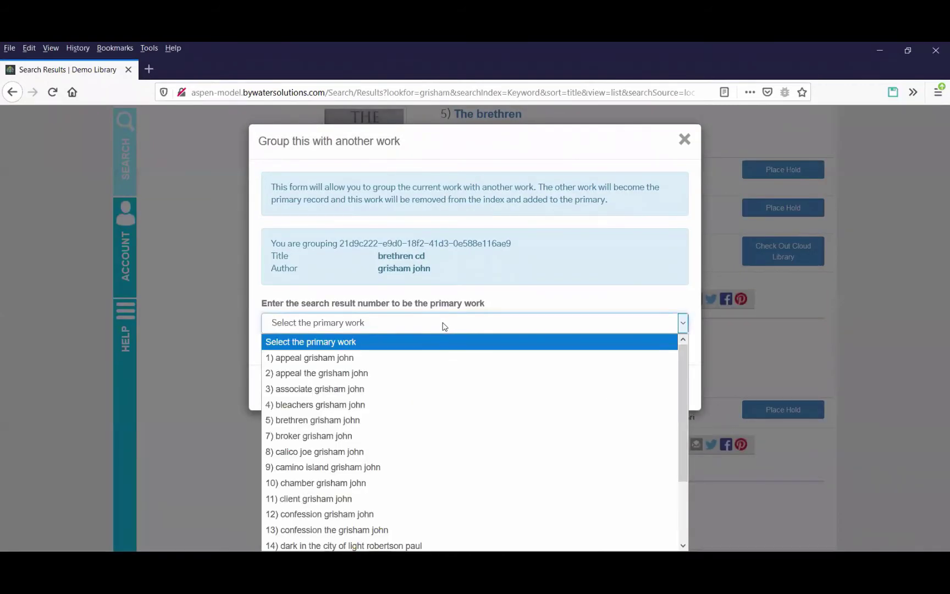
pyautogui.click(411, 419)
pyautogui.click(667, 387)
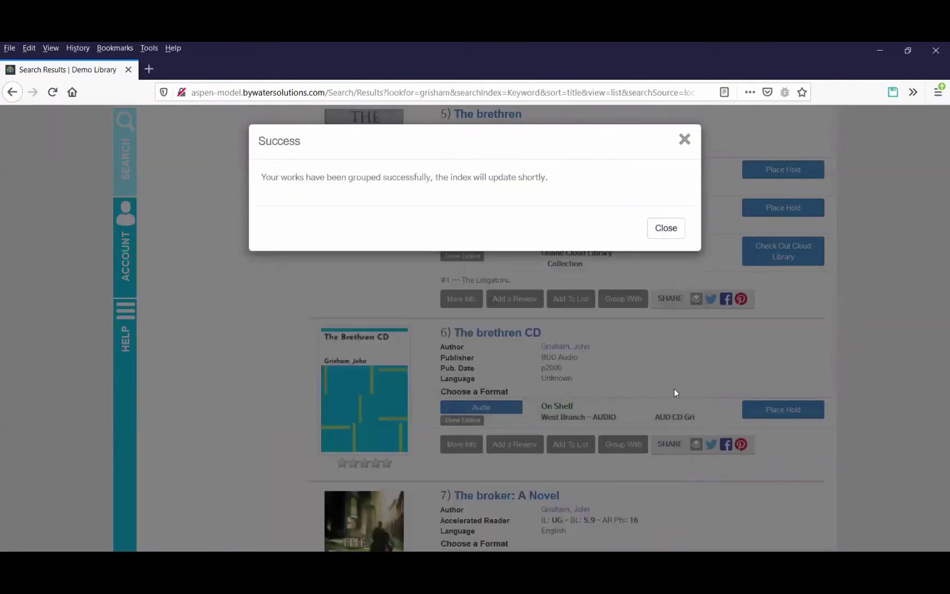
pyautogui.click(663, 228)
# Group "Confession, The: A Novel", result 13, with "12) confession grisham john" as the primary work
pyautogui.scroll(-4, 657, 360)
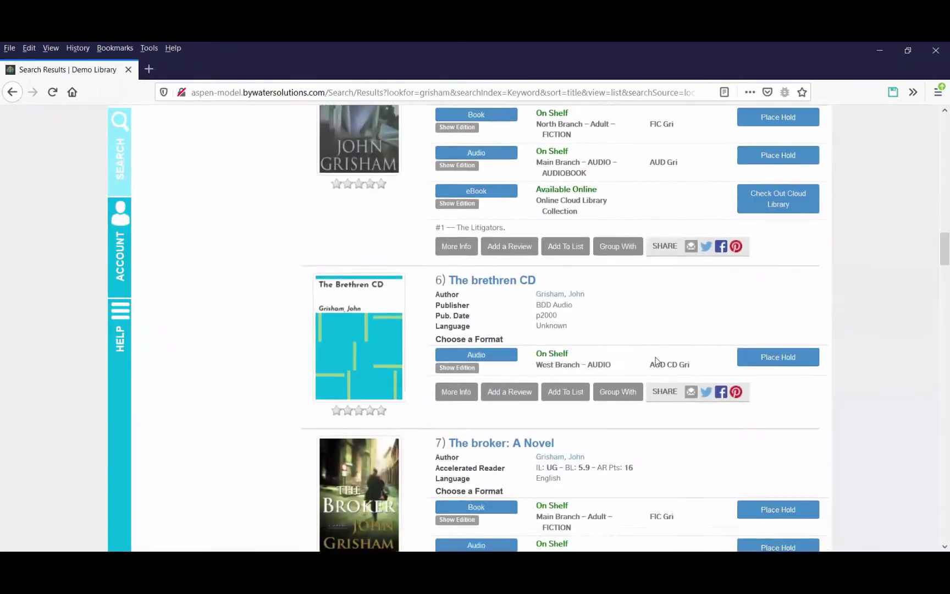
pyautogui.scroll(-10, 656, 361)
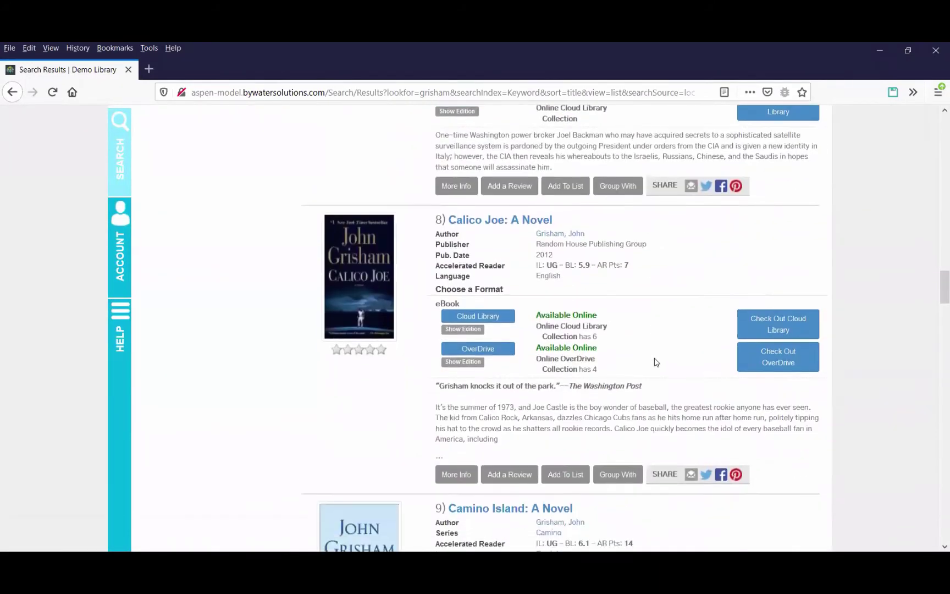
pyautogui.scroll(-8, 655, 362)
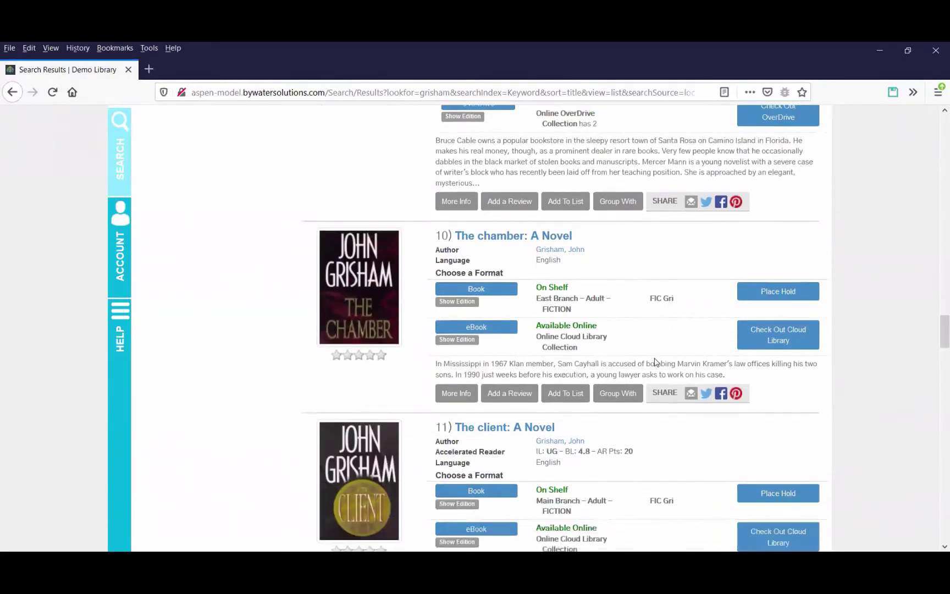
pyautogui.scroll(-9, 655, 361)
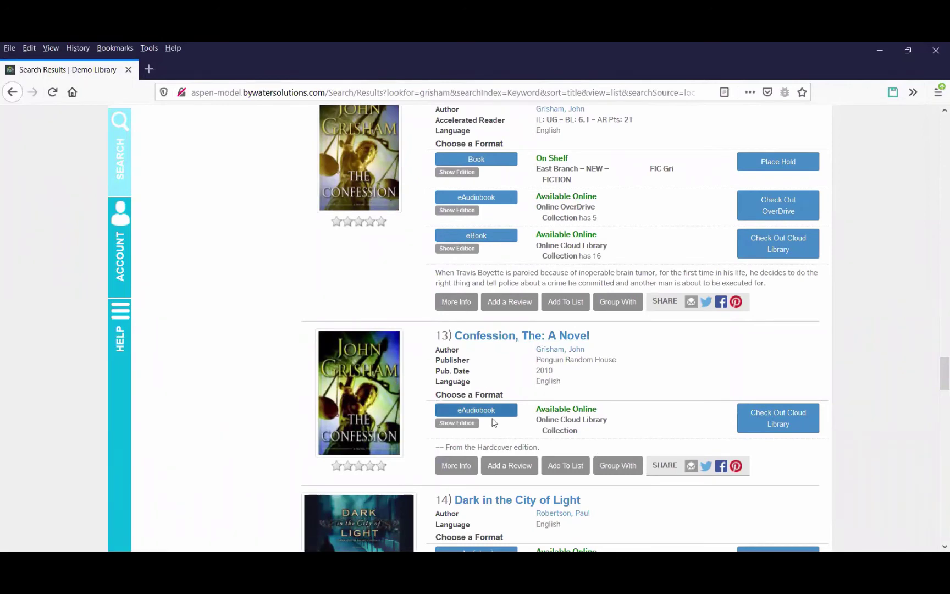
pyautogui.click(617, 466)
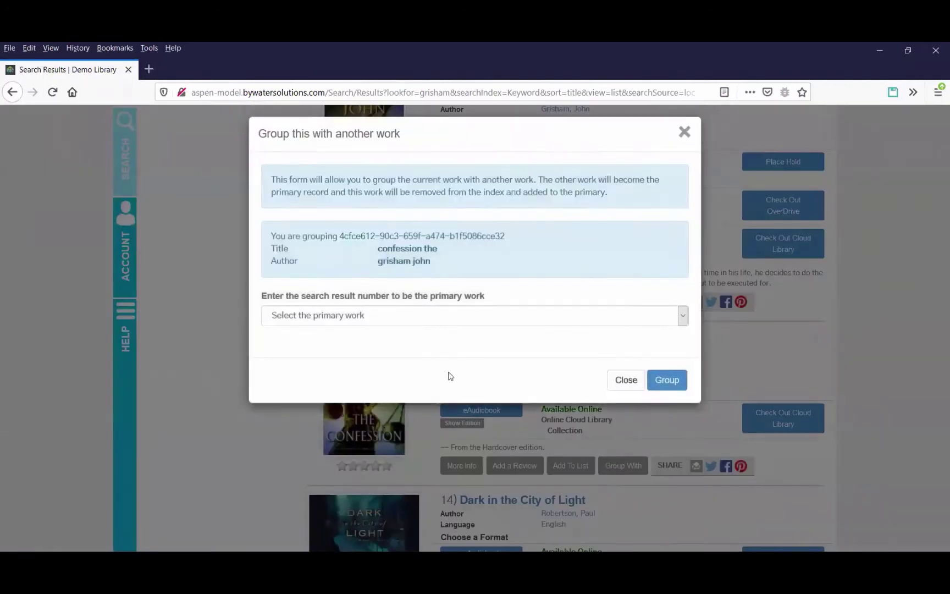
pyautogui.click(434, 321)
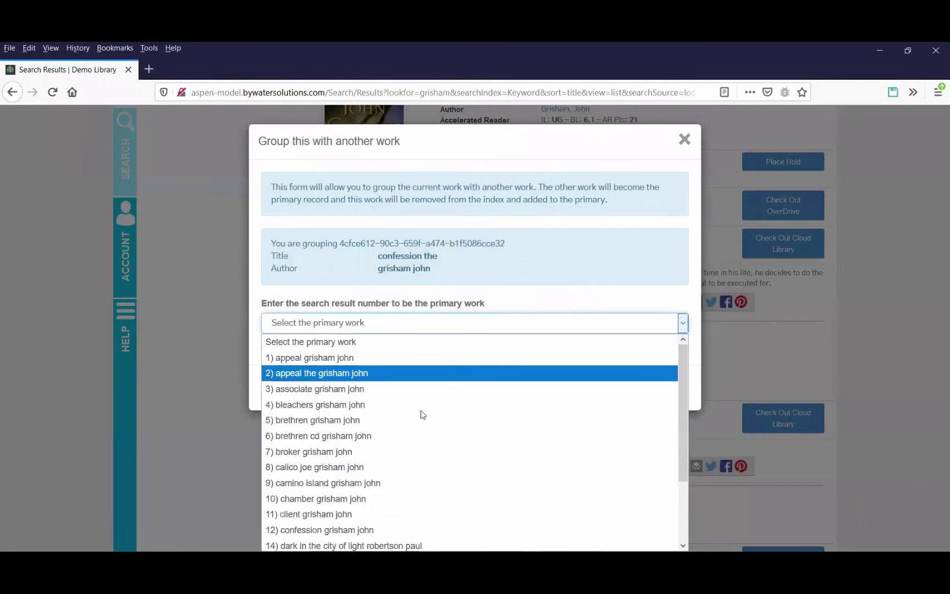
pyautogui.click(402, 529)
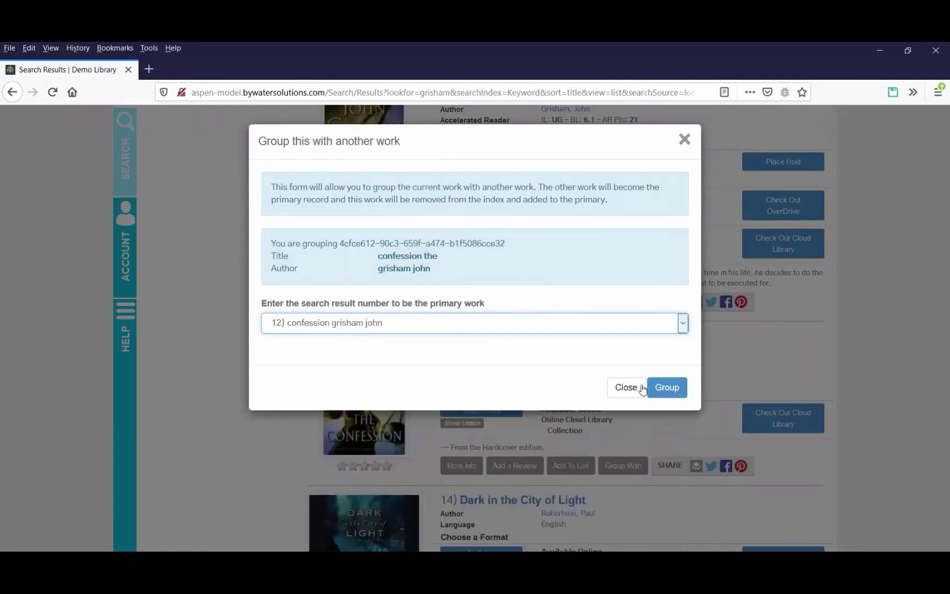
pyautogui.click(667, 388)
pyautogui.click(665, 227)
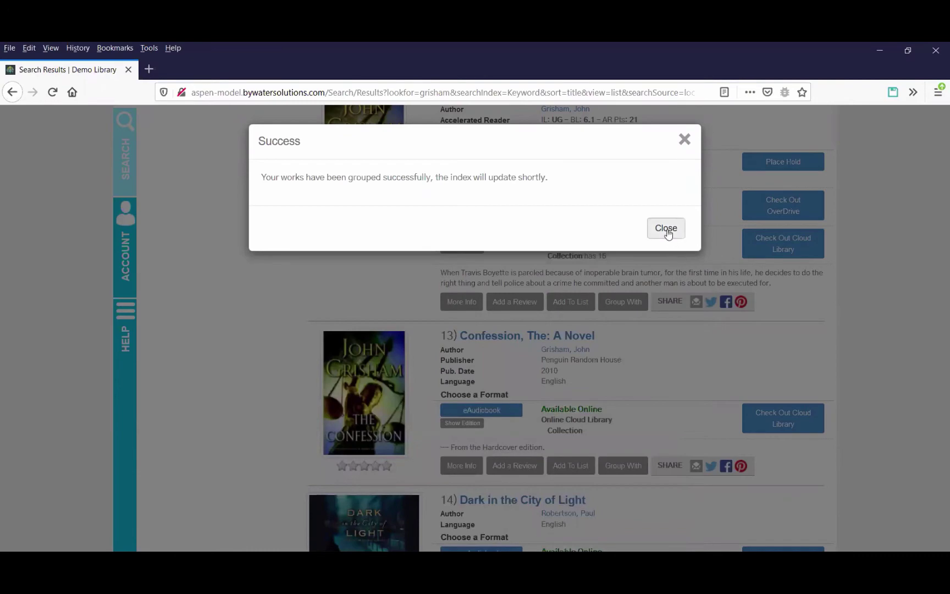
# Group "Fetching Raymond: A Story from the Ford County Collection", result 17, with "18) fetching raymond grisham john" as the primary work
pyautogui.scroll(-1, 705, 366)
pyautogui.scroll(-10, 706, 366)
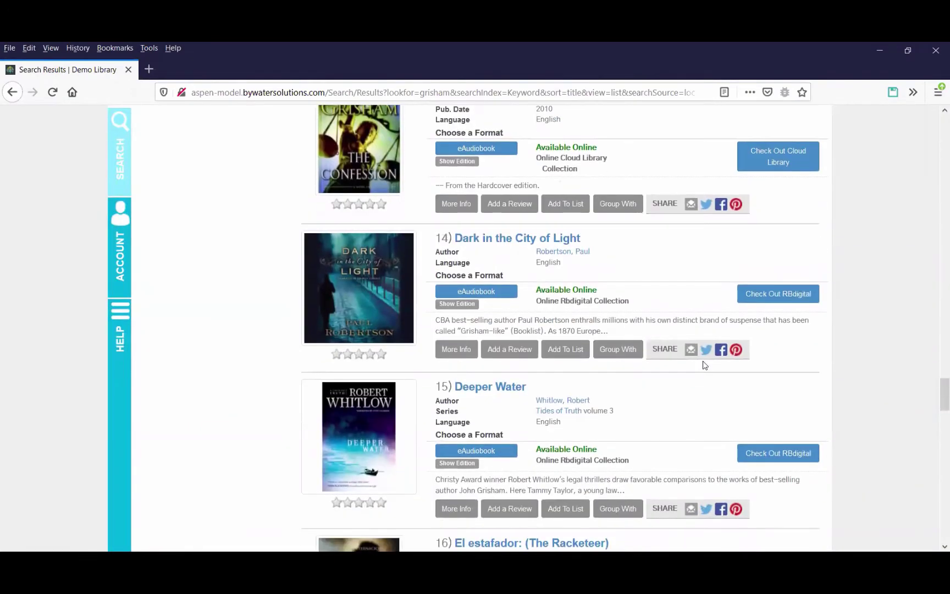
pyautogui.scroll(-4, 705, 365)
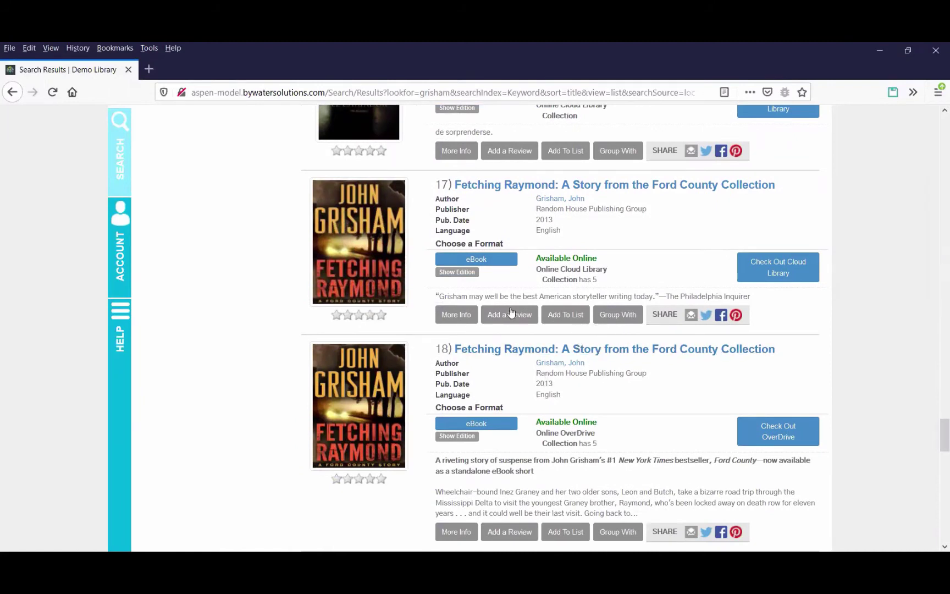
pyautogui.click(615, 321)
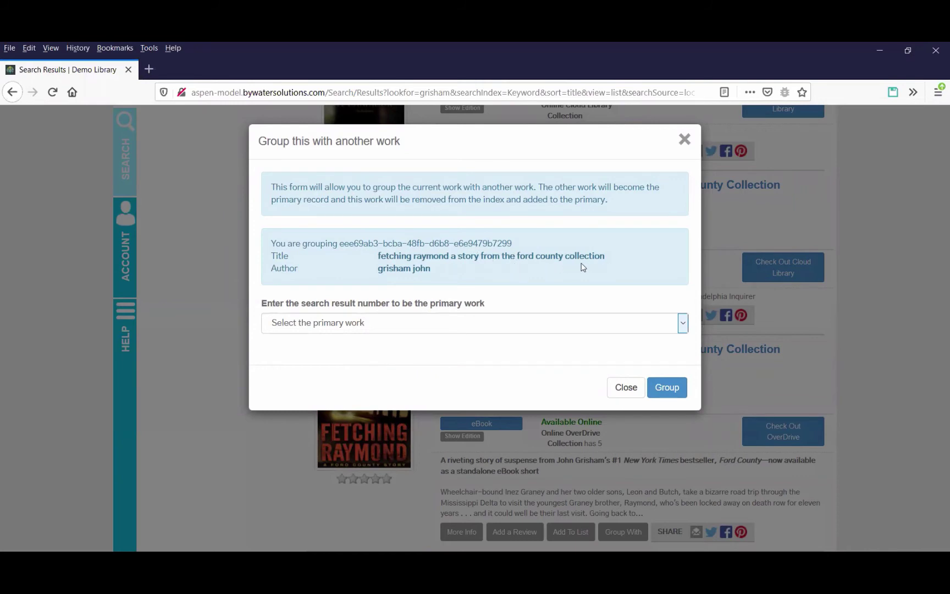
pyautogui.click(428, 328)
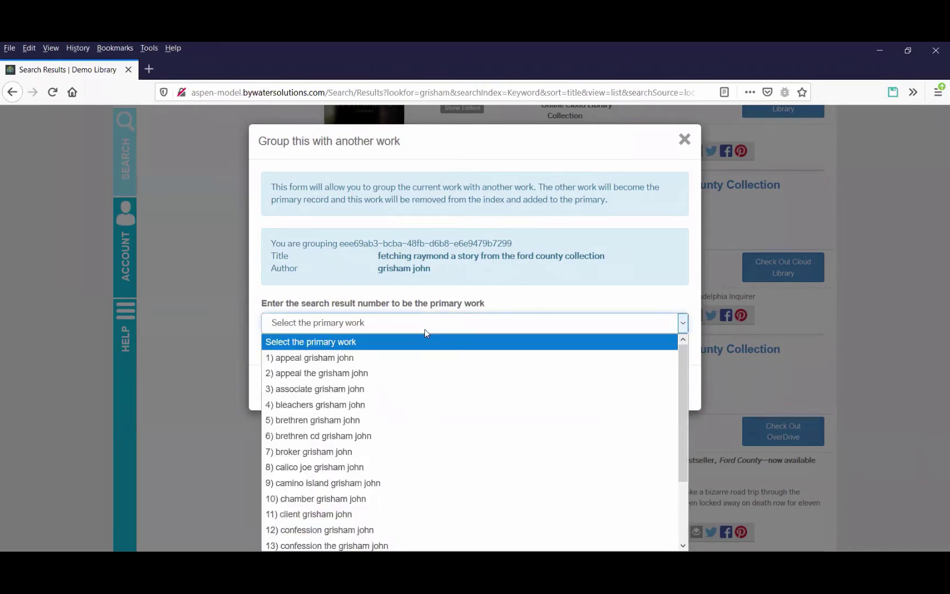
pyautogui.scroll(-2, 409, 438)
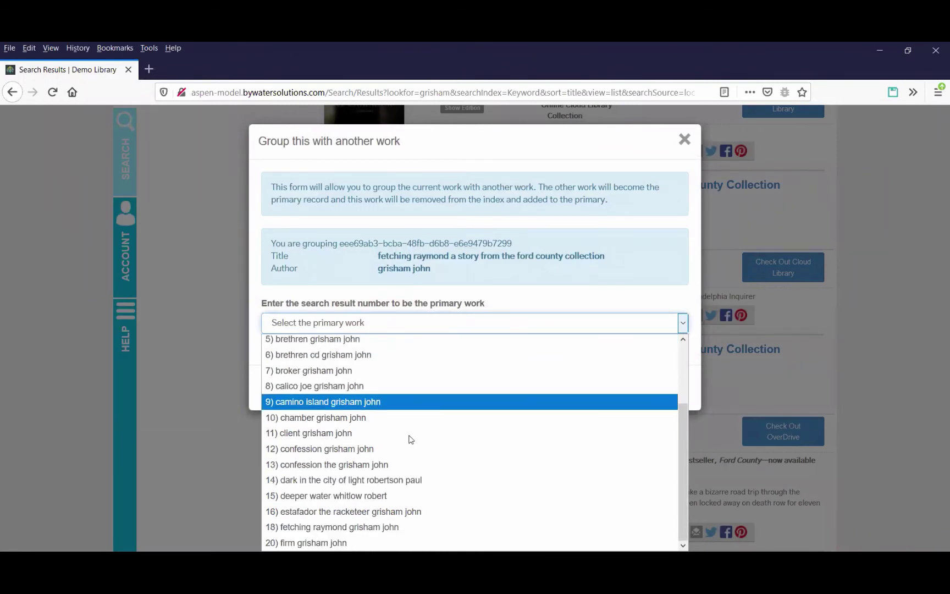
pyautogui.click(395, 526)
pyautogui.click(667, 388)
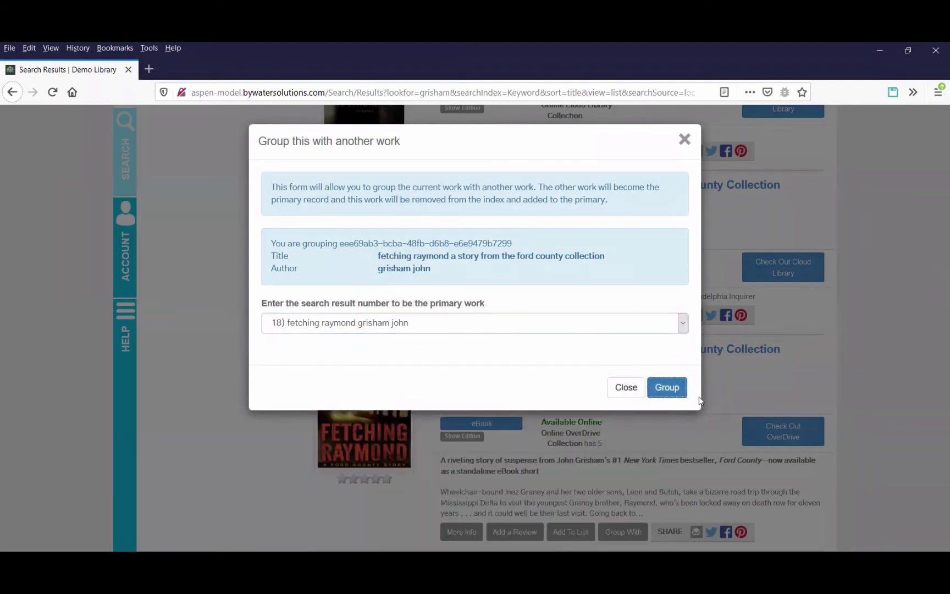
pyautogui.click(661, 229)
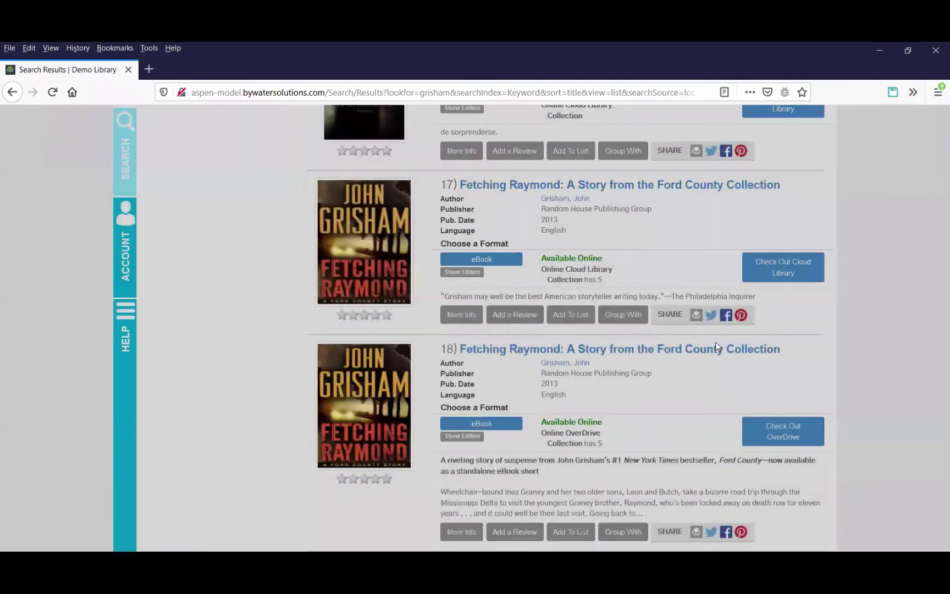
pyautogui.scroll(-4, 682, 329)
pyautogui.scroll(-3, 676, 334)
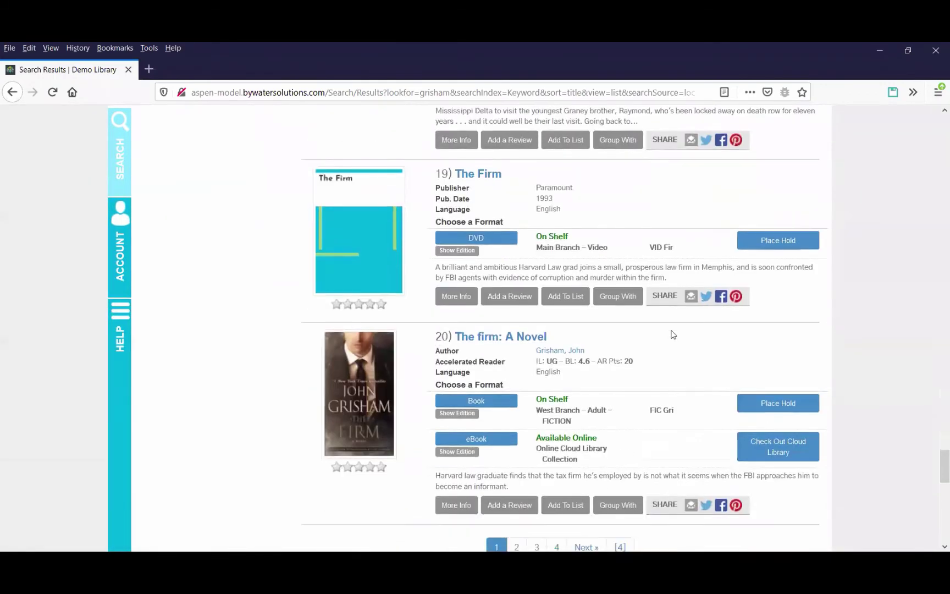
pyautogui.scroll(-1, 672, 333)
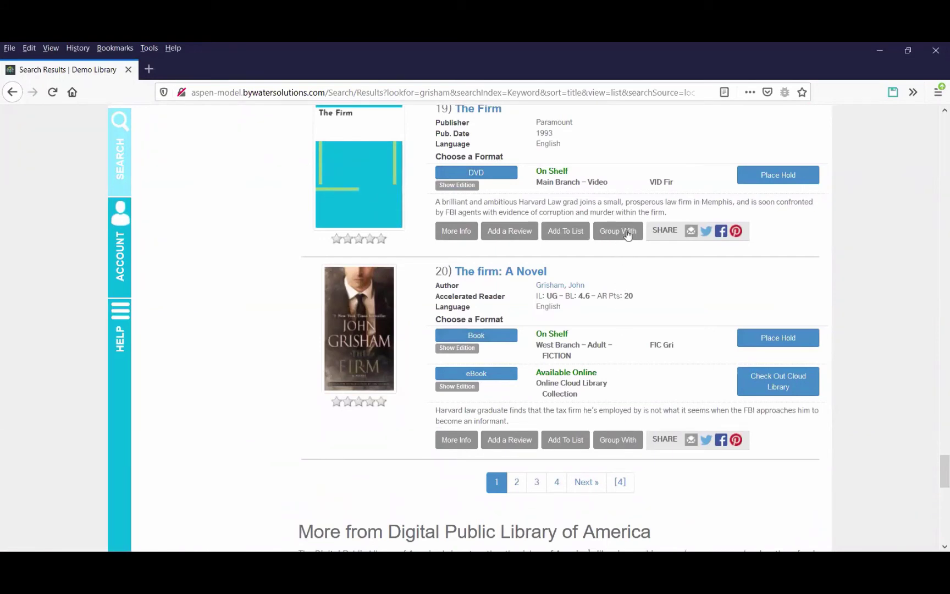
pyautogui.click(618, 441)
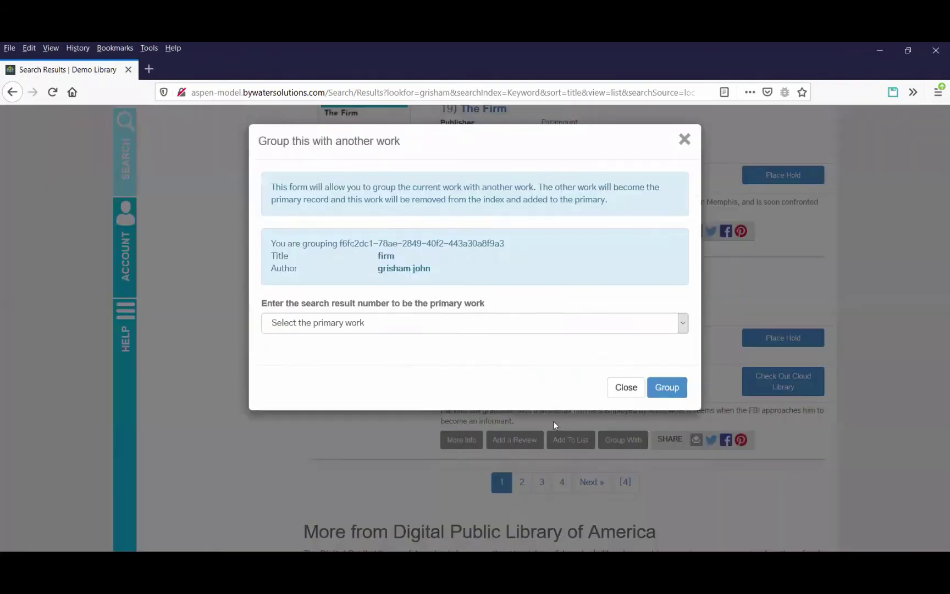
pyautogui.click(436, 330)
pyautogui.scroll(-2, 449, 417)
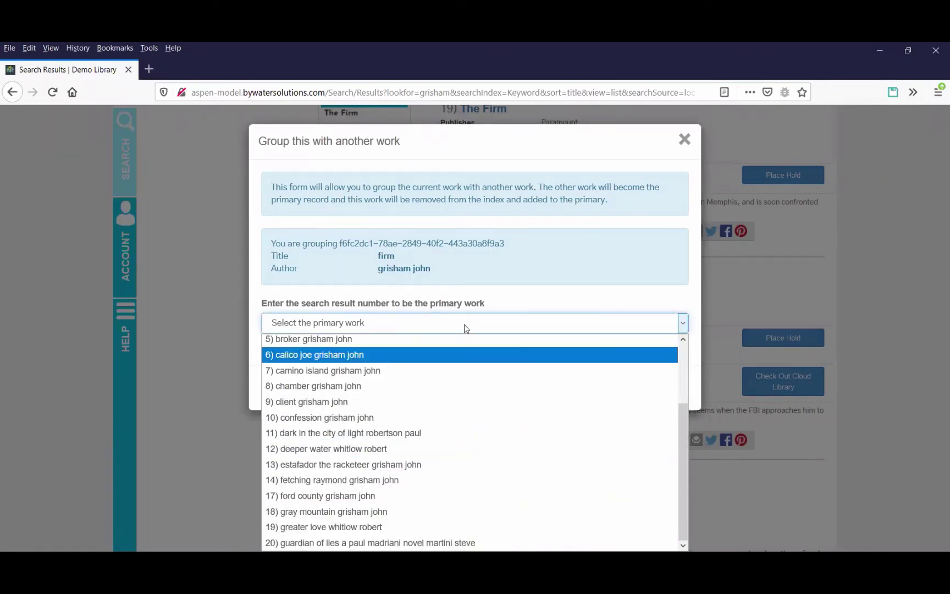
pyautogui.click(696, 404)
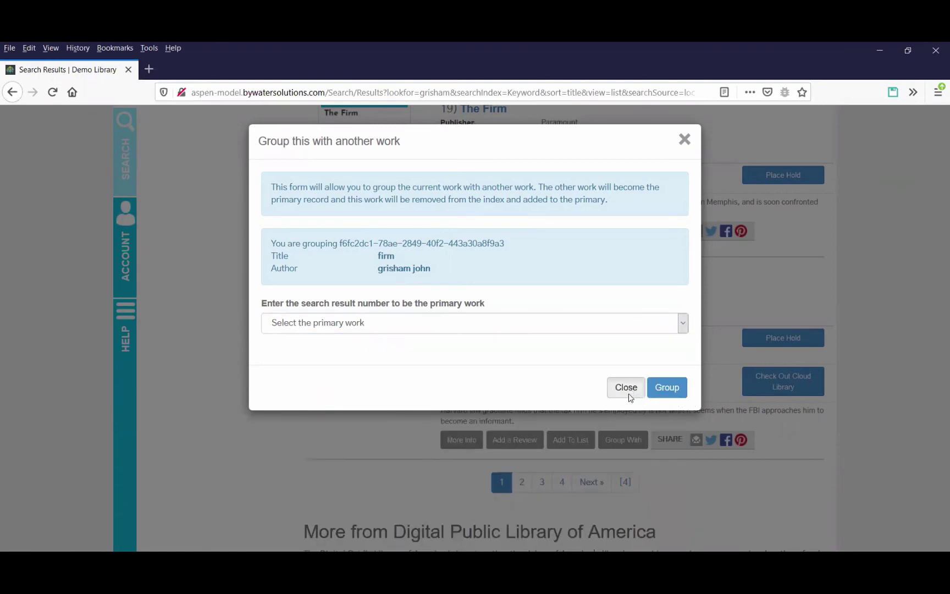
pyautogui.click(627, 390)
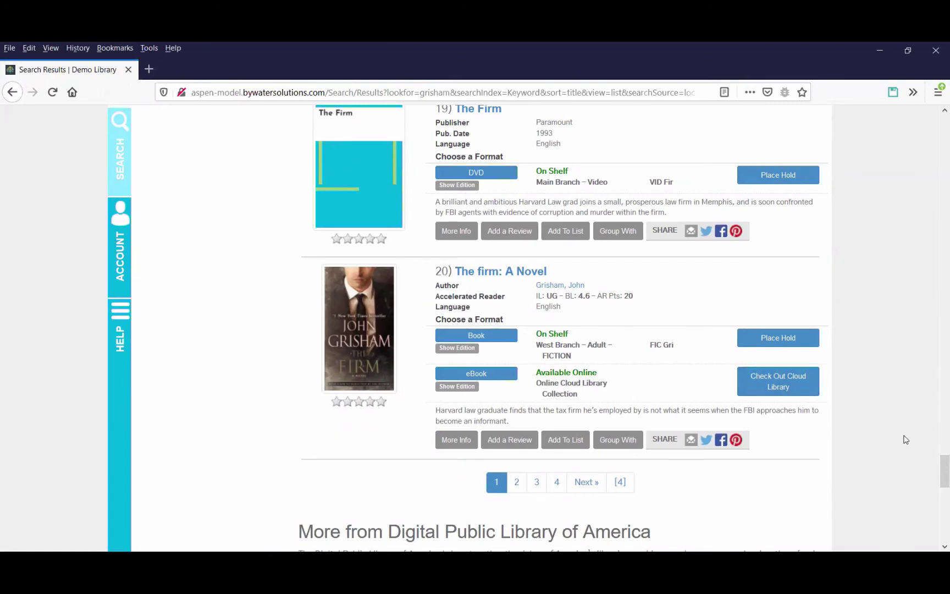
# Reload the search results and review the grouped entries for "The appeal: A Novel" and "The brethren"
pyautogui.click(57, 94)
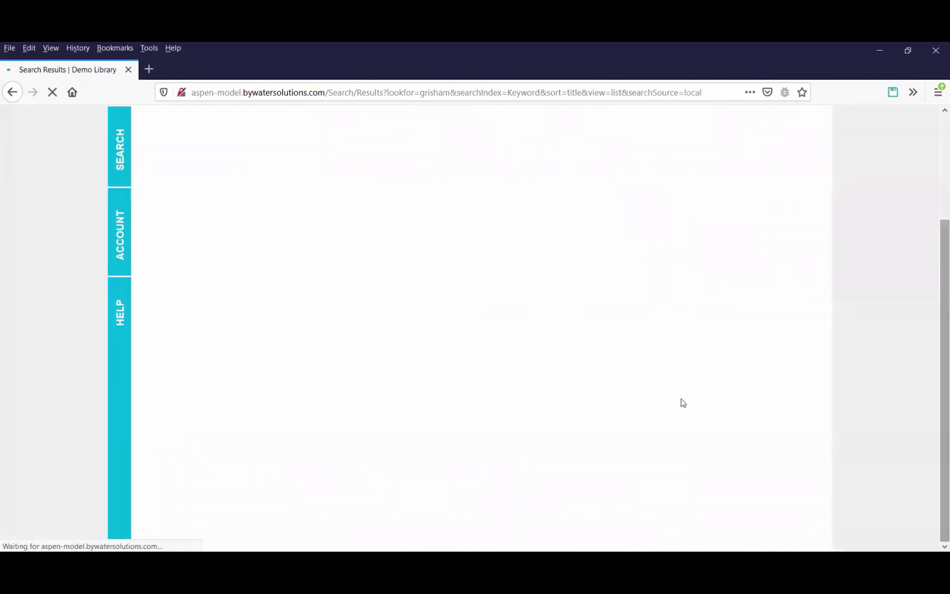
pyautogui.scroll(20, 670, 394)
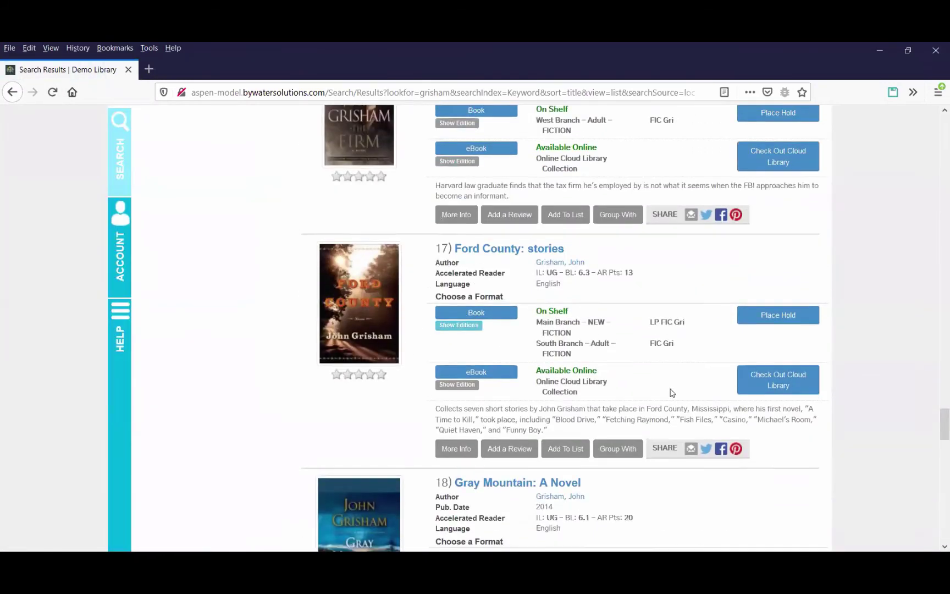
pyautogui.scroll(20, 937, 339)
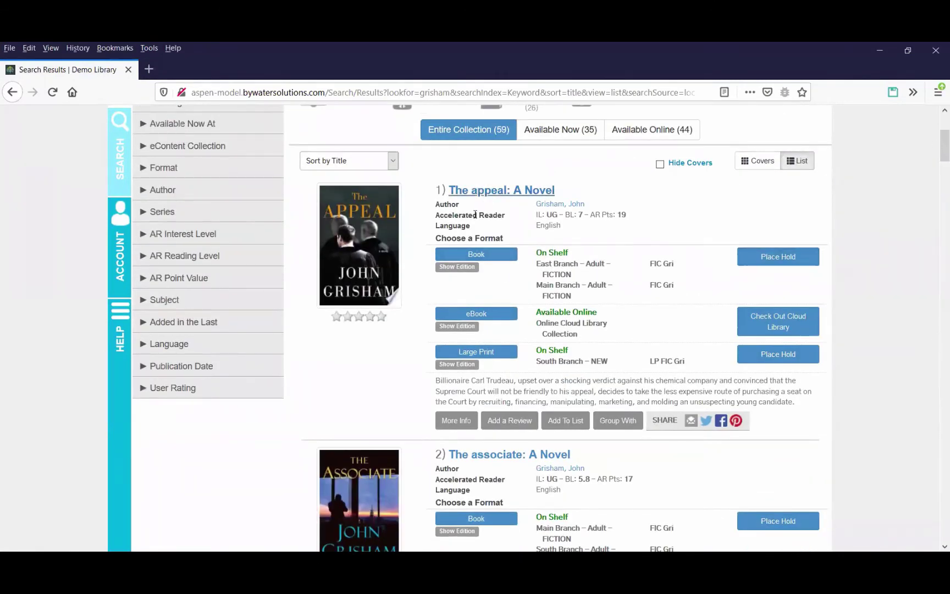
pyautogui.scroll(-10, 496, 365)
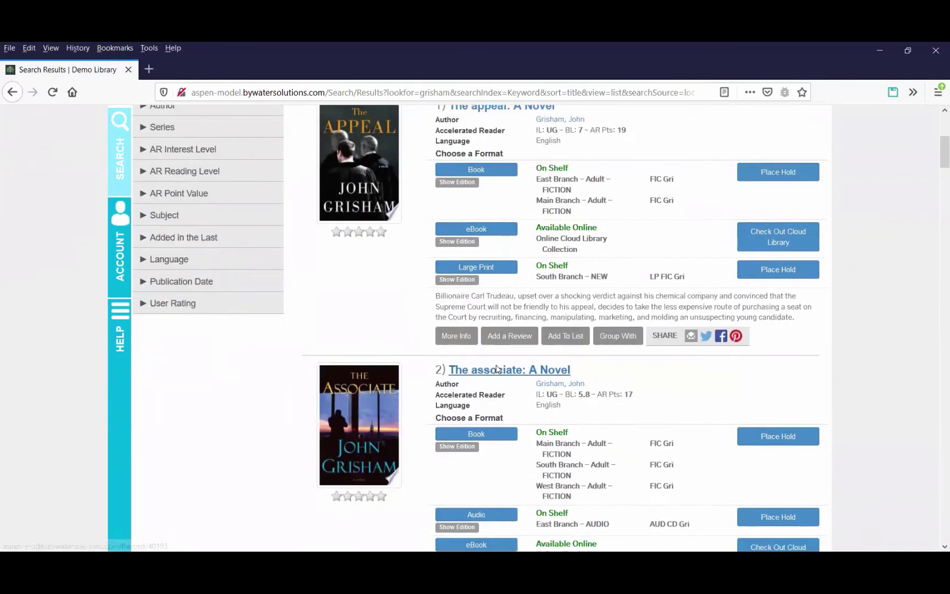
pyautogui.scroll(-3, 496, 365)
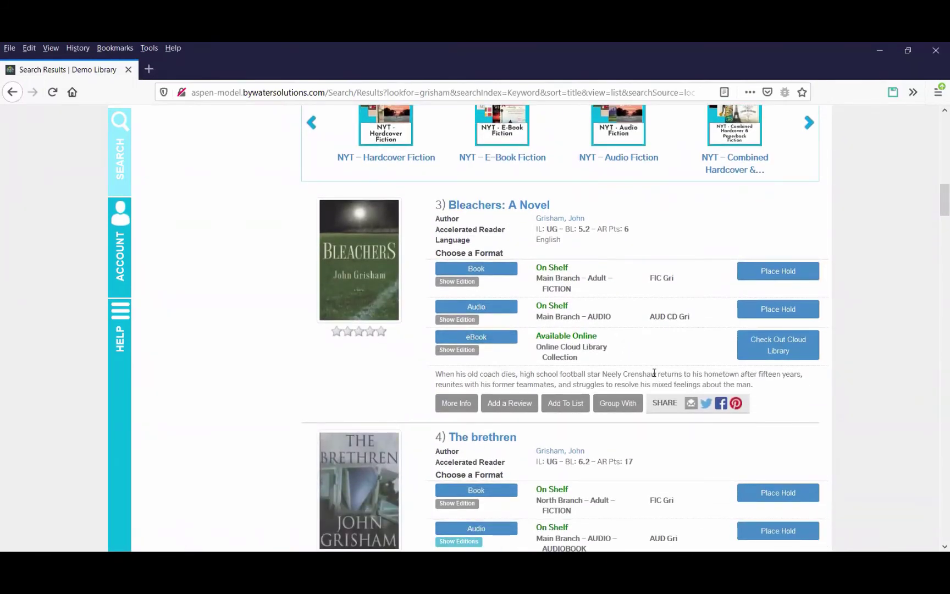
pyautogui.scroll(-5, 538, 396)
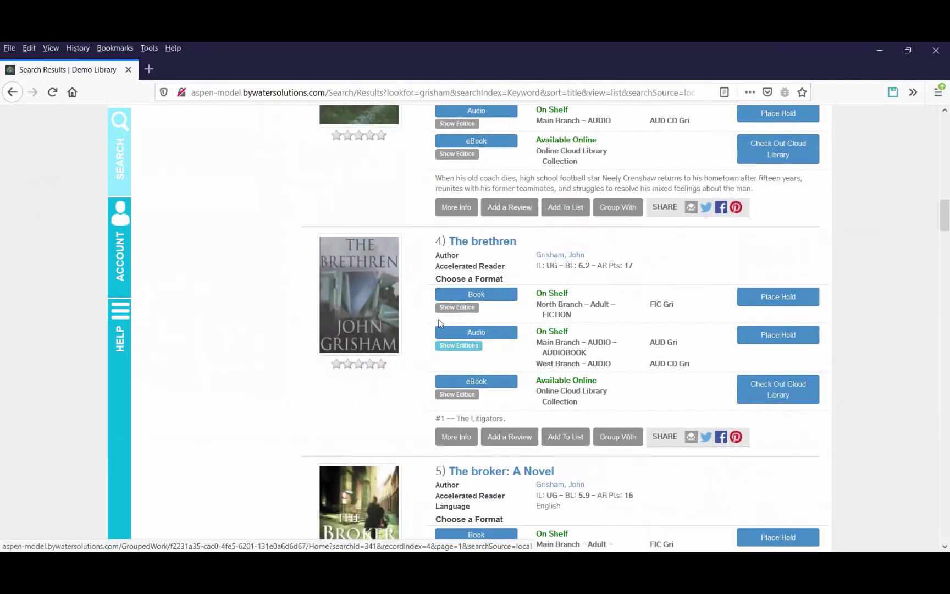
# Expand the audio editions of "The brethren", view the 7 sound cassettes record, and return to the search results
pyautogui.click(464, 334)
pyautogui.scroll(-2, 526, 435)
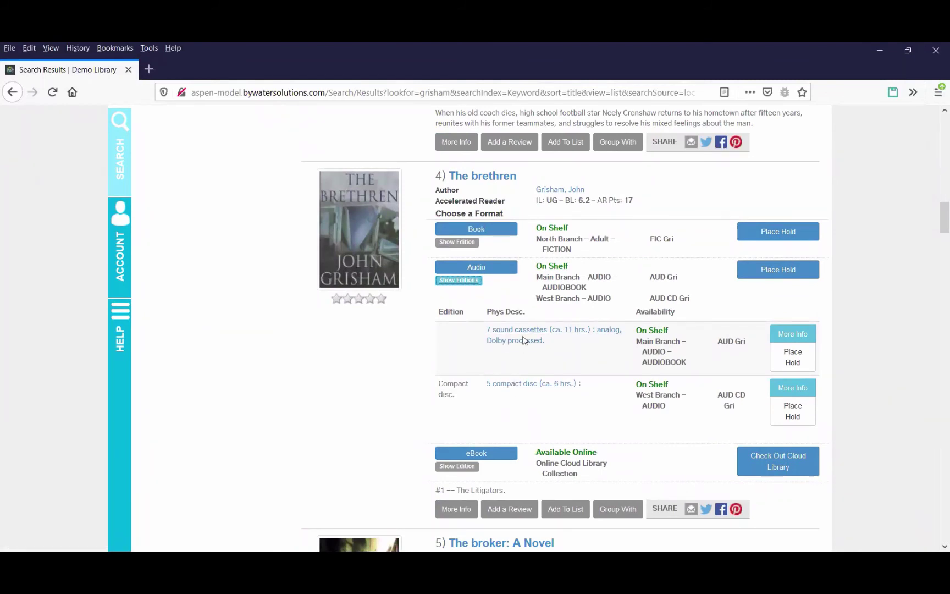
pyautogui.click(512, 341)
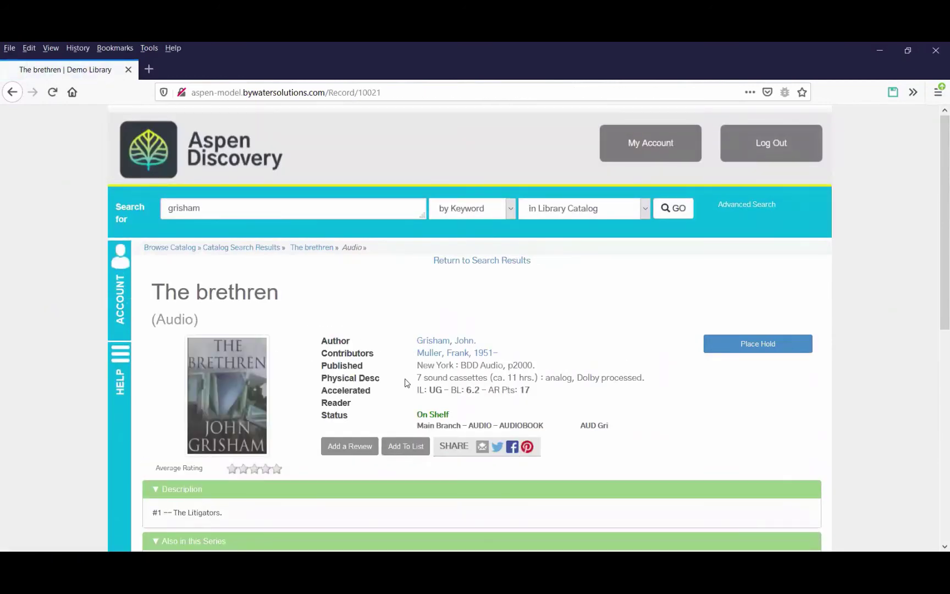
pyautogui.hotkey('alt', 'Left')
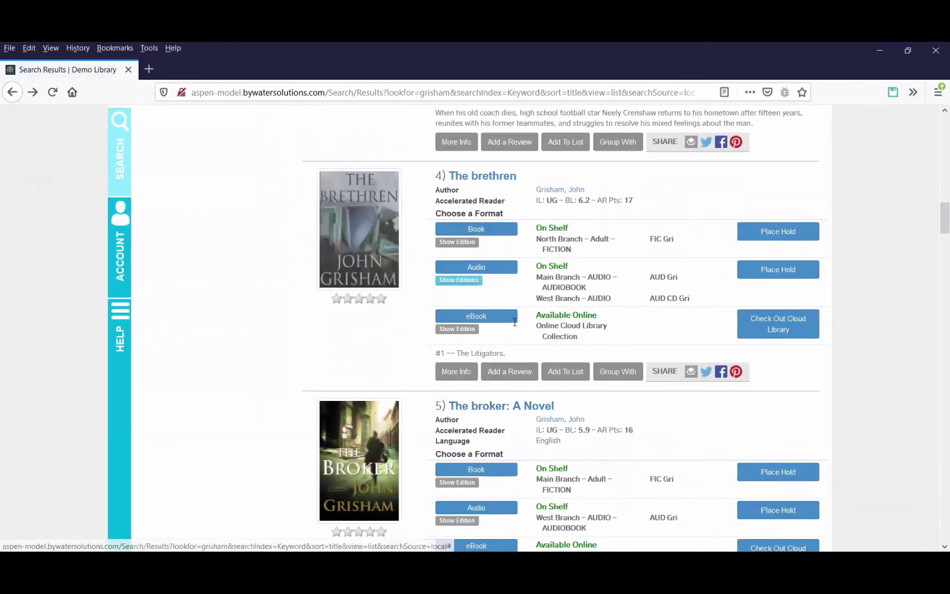
# View the compact disc audio record of "The brethren" and return to its entry in the search results
pyautogui.click(522, 231)
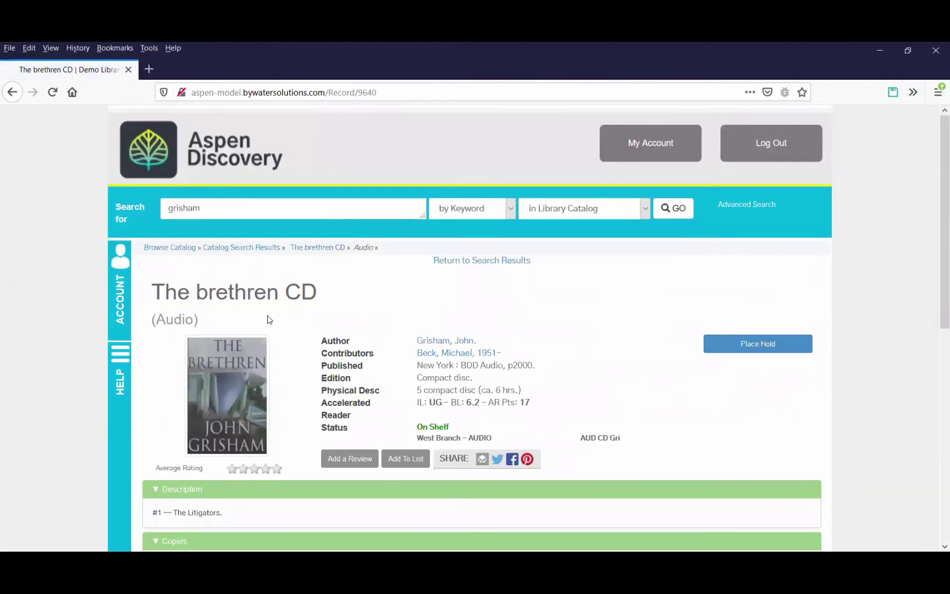
pyautogui.hotkey('alt', 'Left')
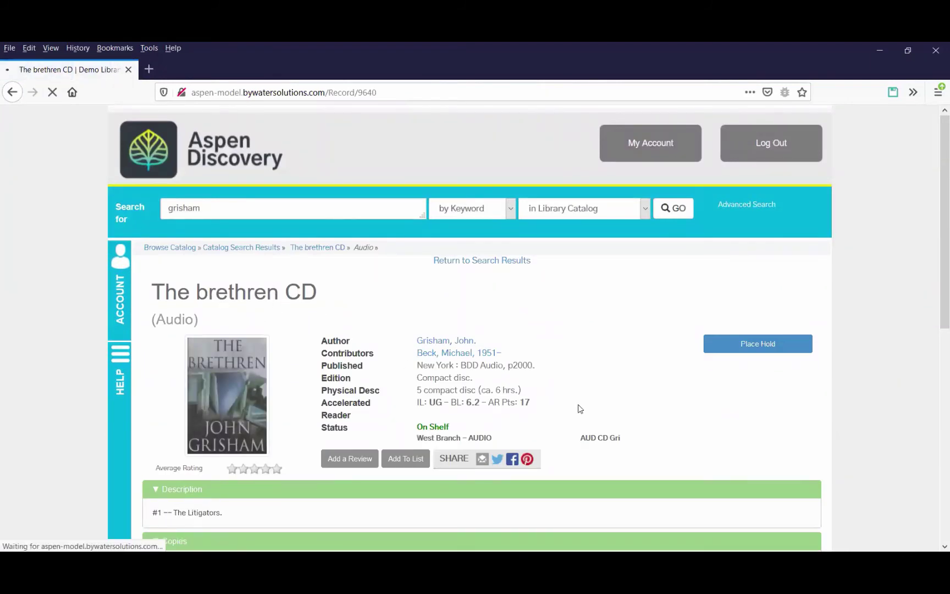
pyautogui.scroll(3, 571, 411)
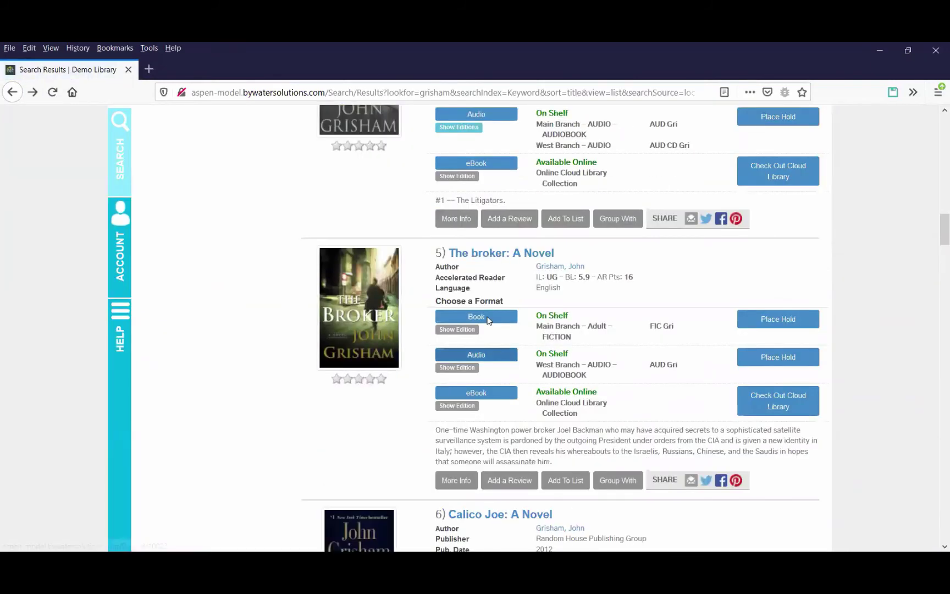
pyautogui.scroll(3, 477, 271)
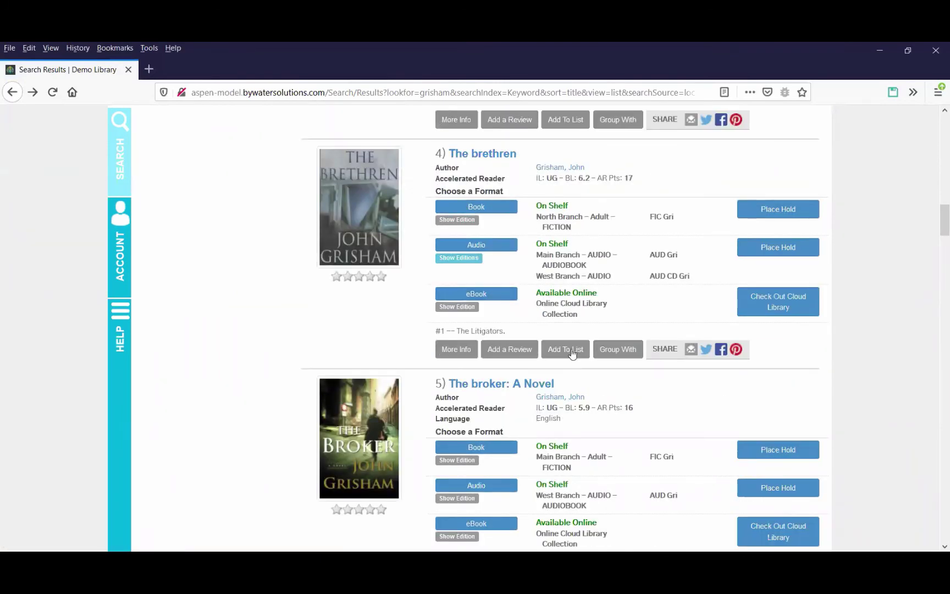
# Open the grouped work "The brethren" and examine its grouping information, alternate titles and grouped records in the Staff View
pyautogui.click(497, 159)
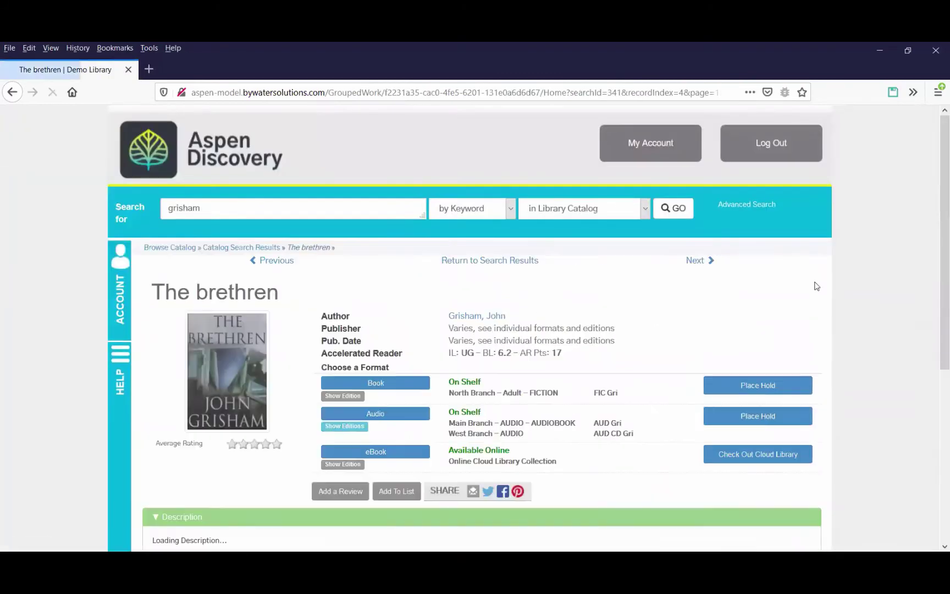
pyautogui.moveTo(935, 257); pyautogui.dragTo(936, 471)
pyautogui.click(156, 484)
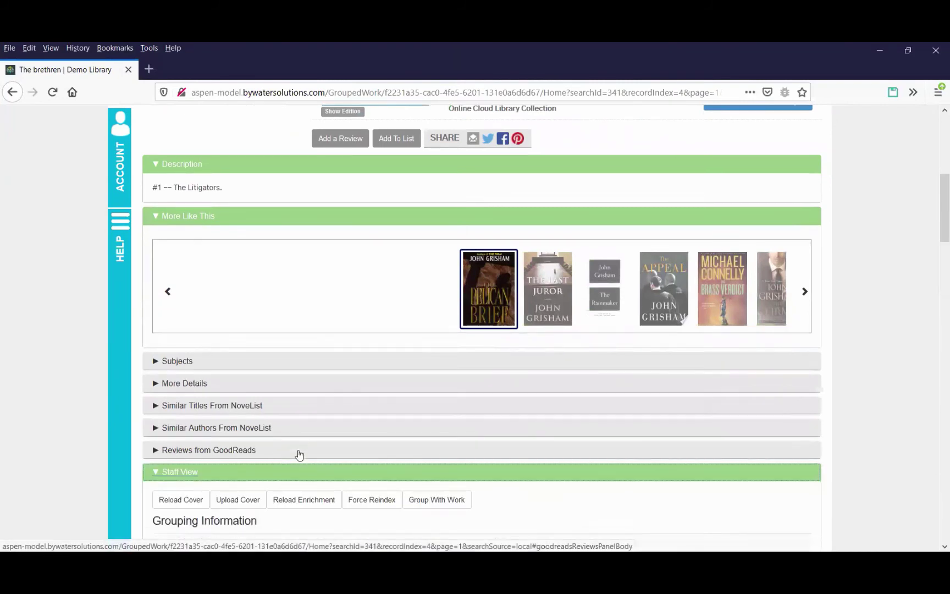
pyautogui.scroll(-5, 298, 454)
pyautogui.scroll(-1, 297, 456)
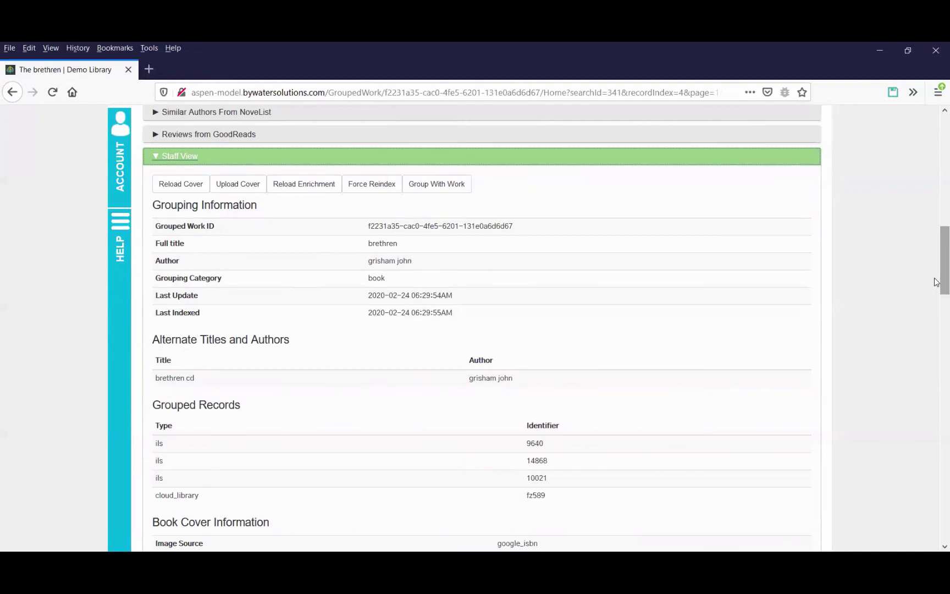
# Expand the audio editions on the grouped work page and open the 5 compact disc record
pyautogui.scroll(10, 936, 287)
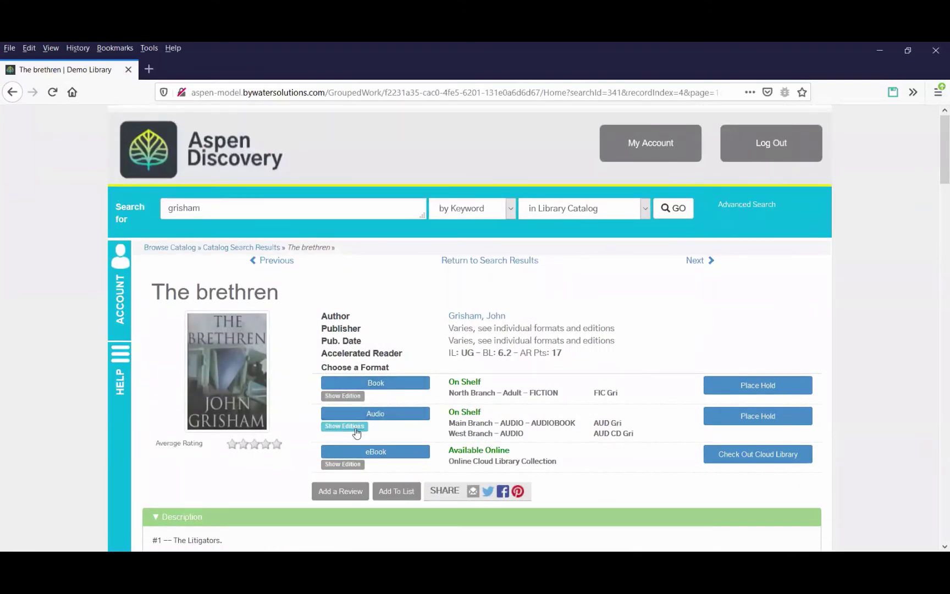
pyautogui.click(357, 433)
pyautogui.scroll(-4, 429, 396)
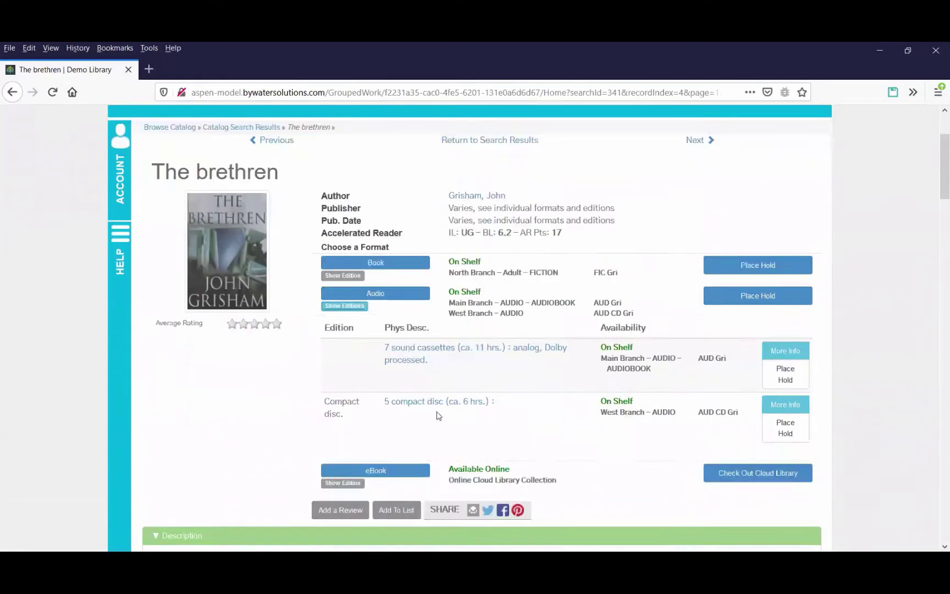
pyautogui.click(422, 330)
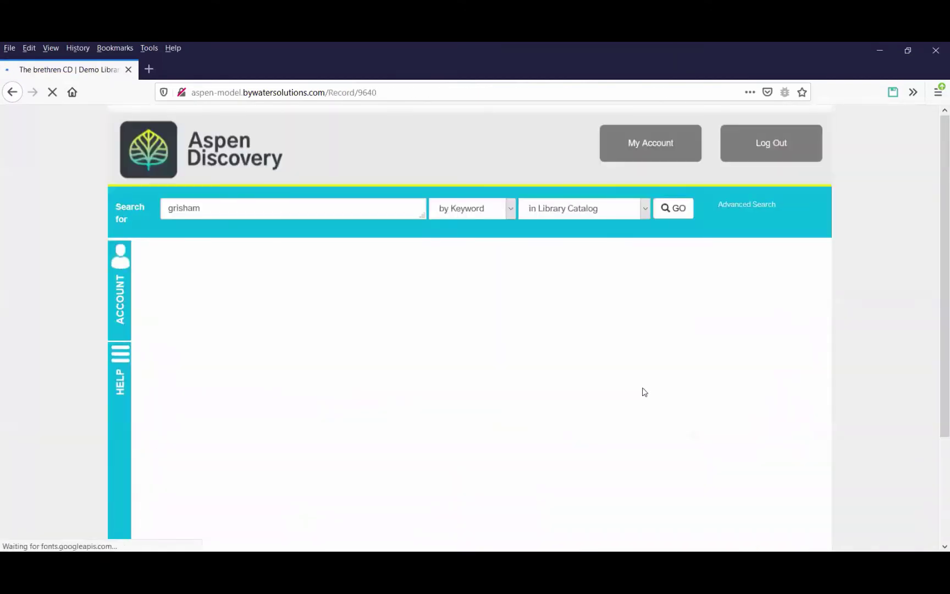
# Expand the Staff View of "The brethren CD" record and examine its grouping options and grouping information
pyautogui.scroll(-1, 643, 391)
pyautogui.scroll(-8, 643, 389)
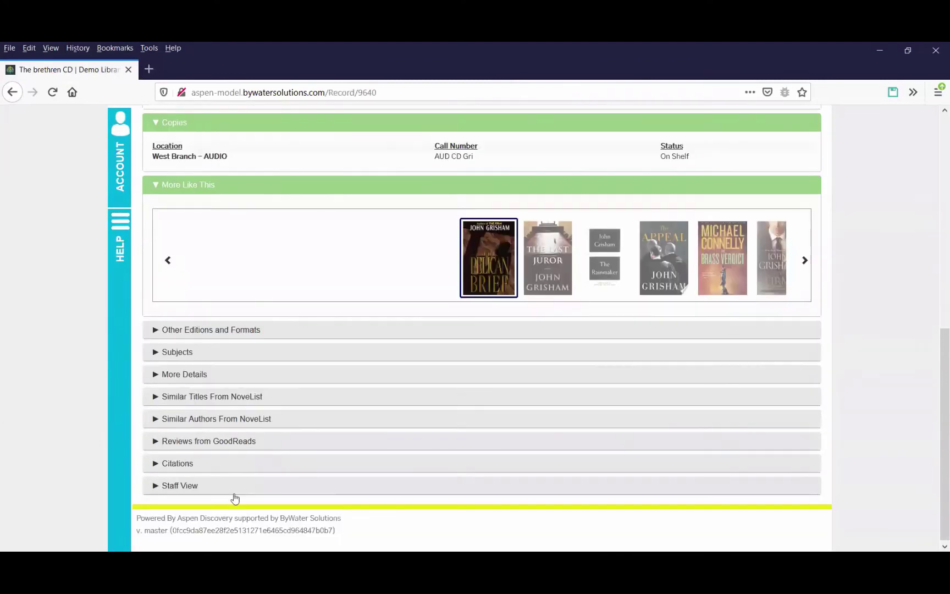
pyautogui.click(186, 488)
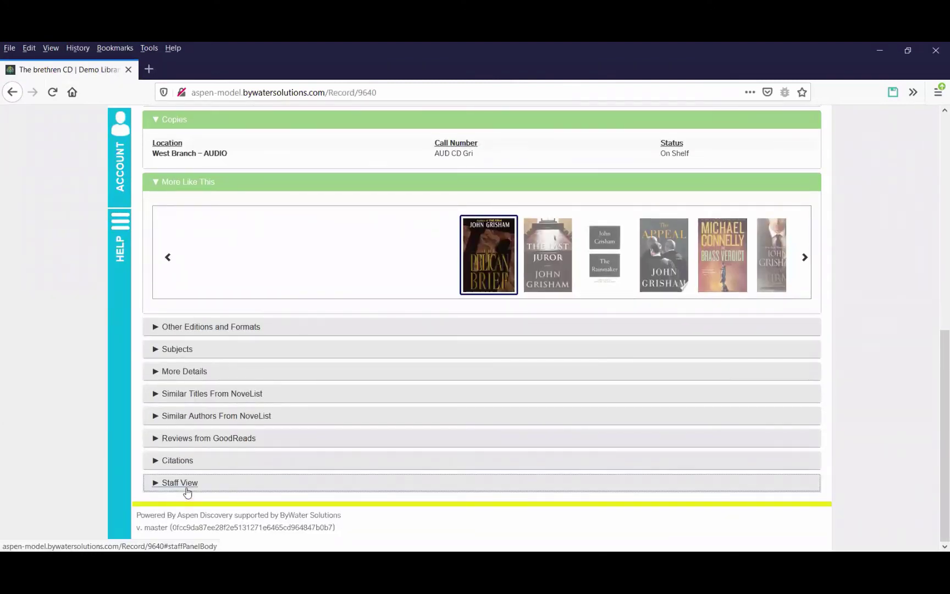
pyautogui.scroll(-3, 394, 483)
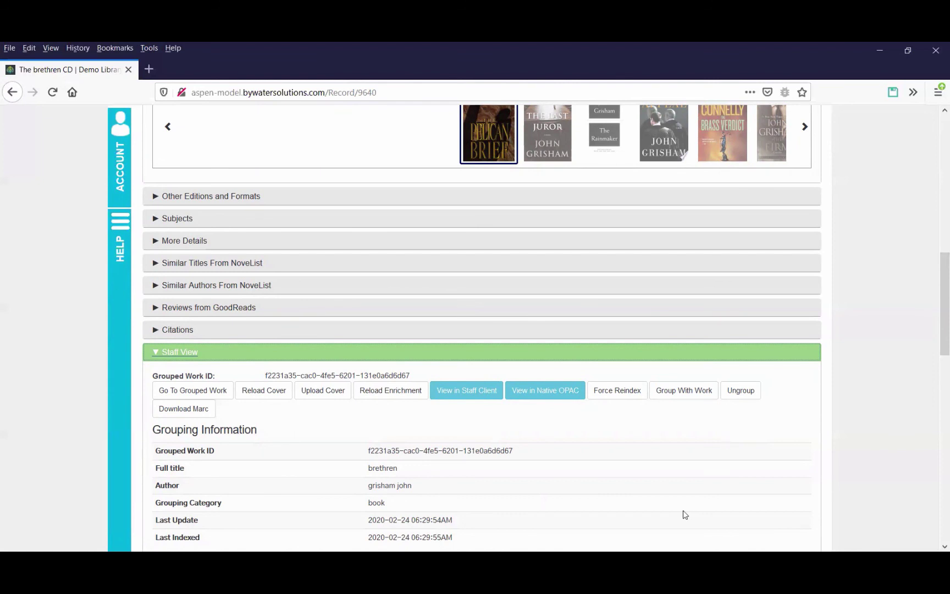
pyautogui.scroll(-3, 668, 538)
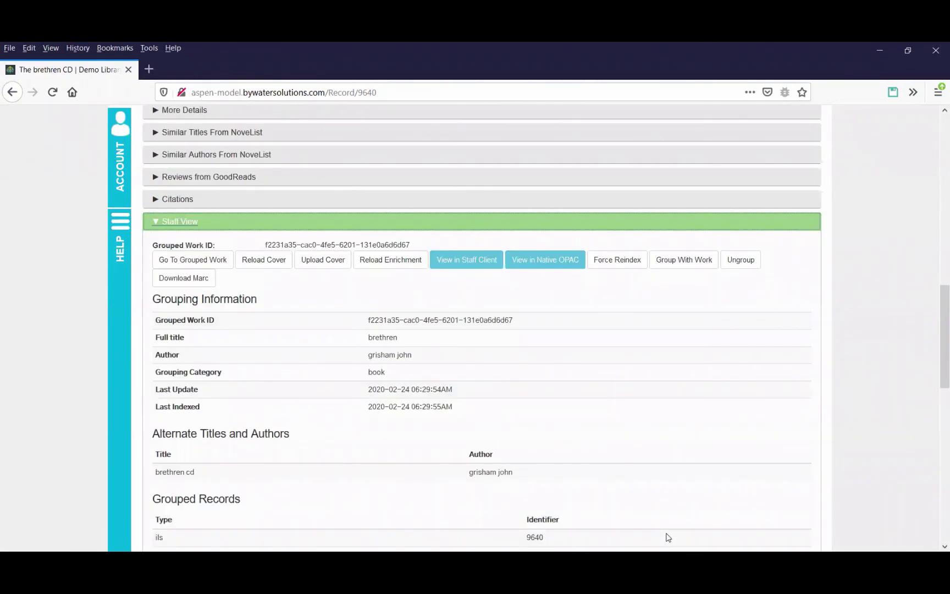